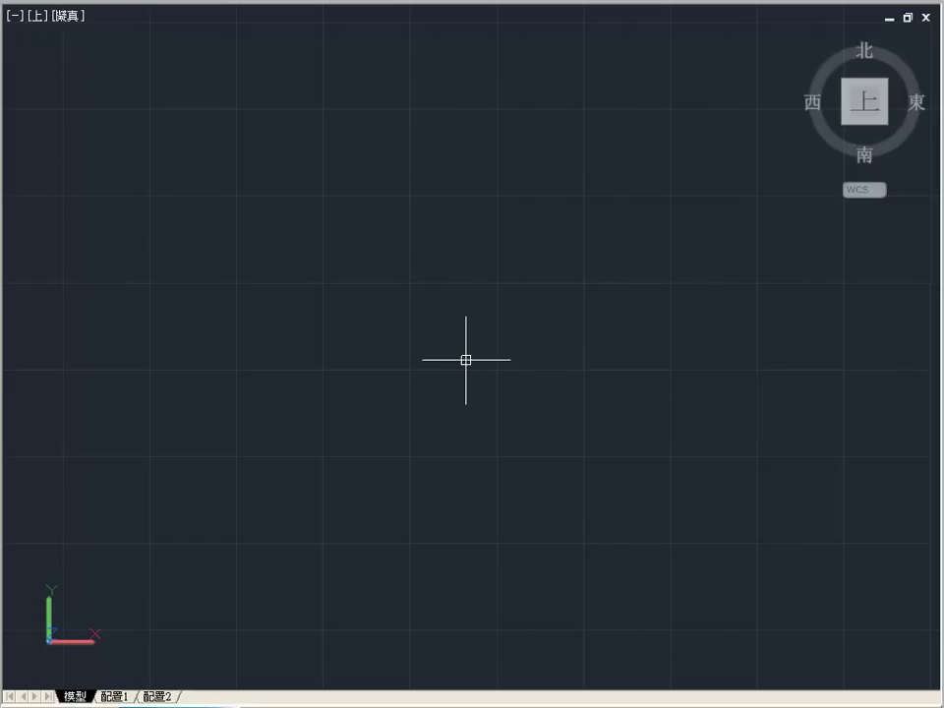
# Draw a horizontal and a vertical construction line crossing at the drawing's centre
pyautogui.write('XL')
pyautogui.click(526, 413)
pyautogui.click(448, 335)
pyautogui.click(487, 335)
pyautogui.click(447, 288)
pyautogui.press('Escape')
# Offset the vertical construction line 125 units to the right
pyautogui.write('O')
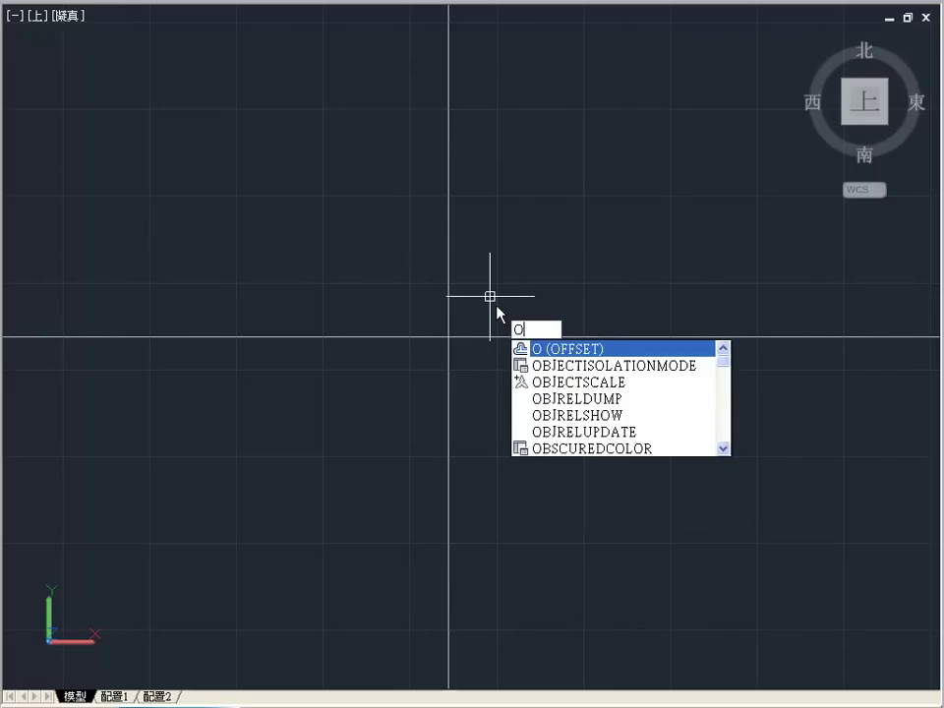
pyautogui.press('Return')
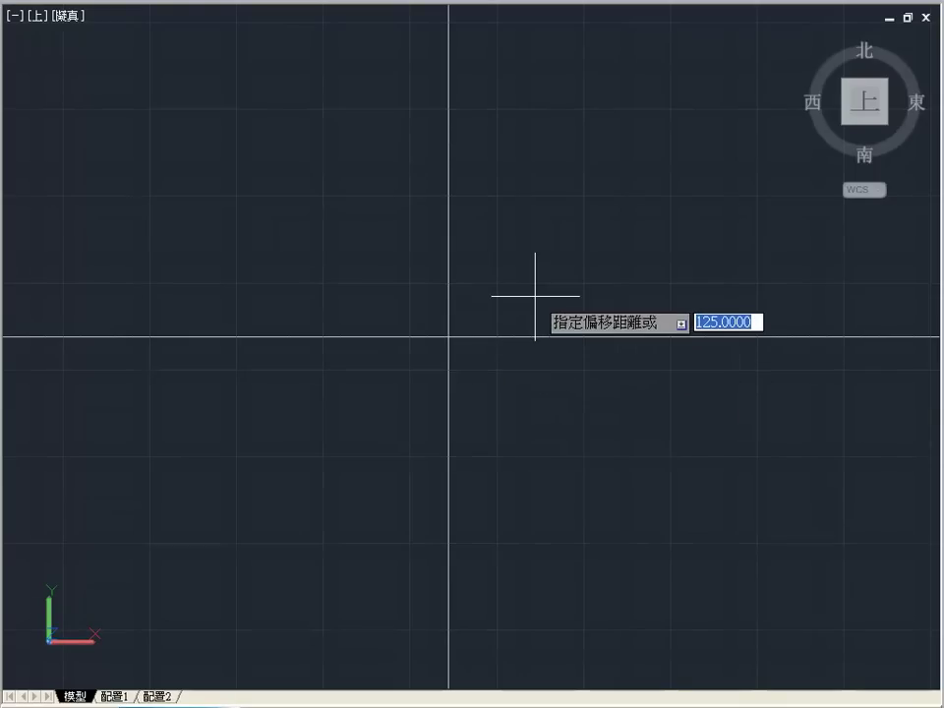
pyautogui.write('250/2')
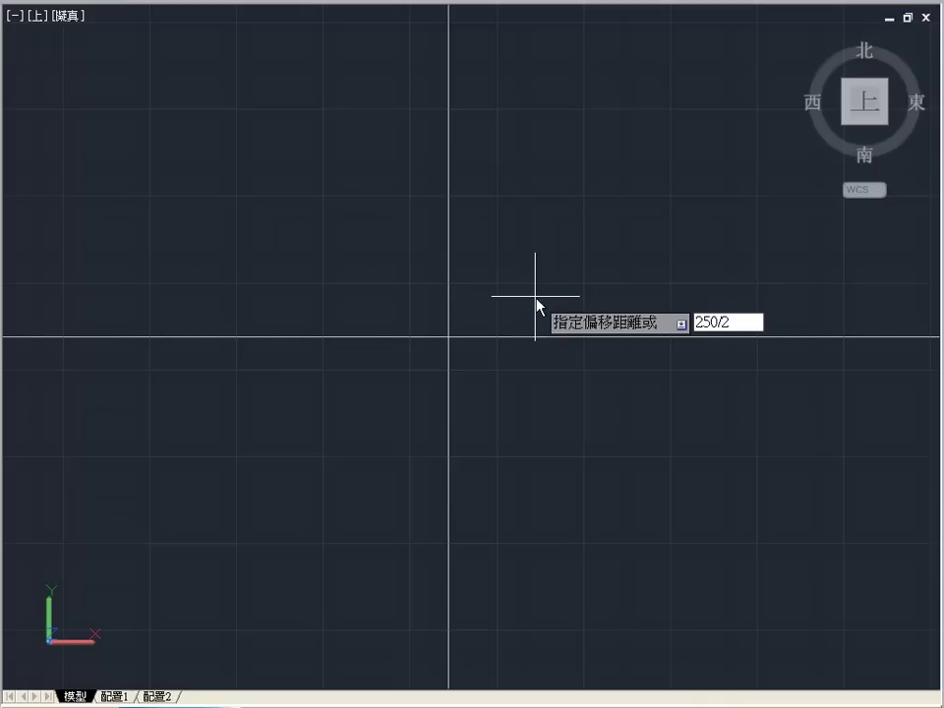
pyautogui.press('Return')
pyautogui.click(448, 306)
pyautogui.click(541, 300)
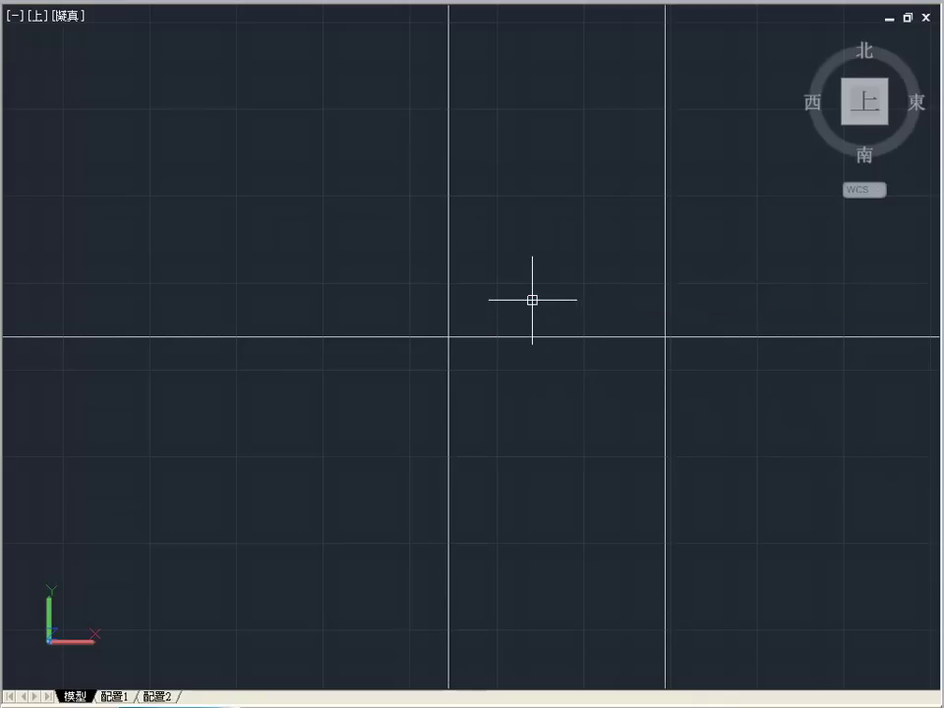
# Offset the horizontal construction line 225 units upward
pyautogui.write('o')
pyautogui.press('Return')
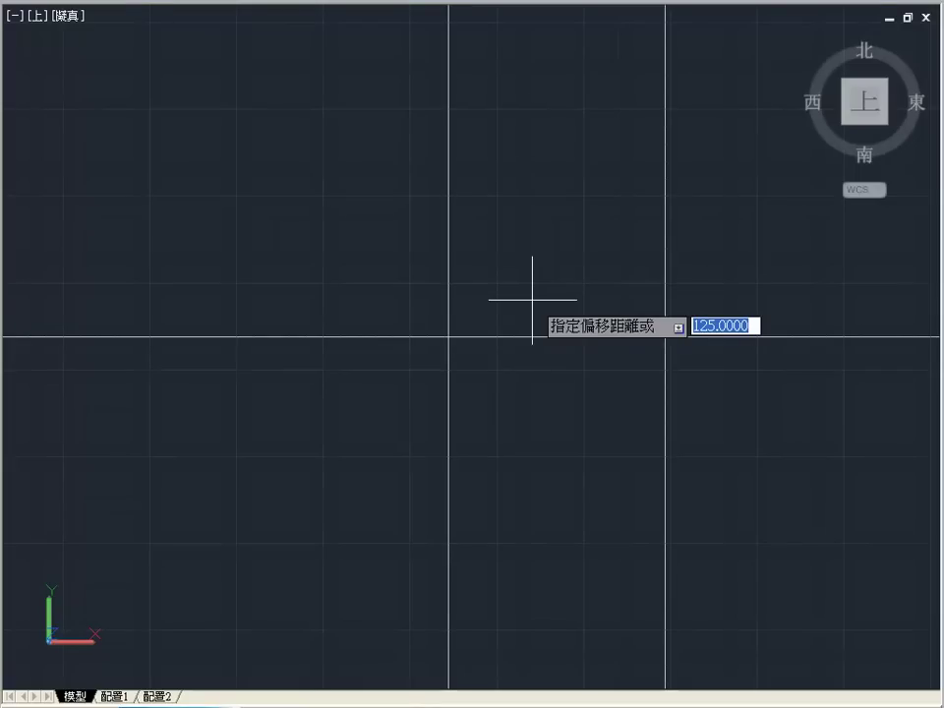
pyautogui.write('225')
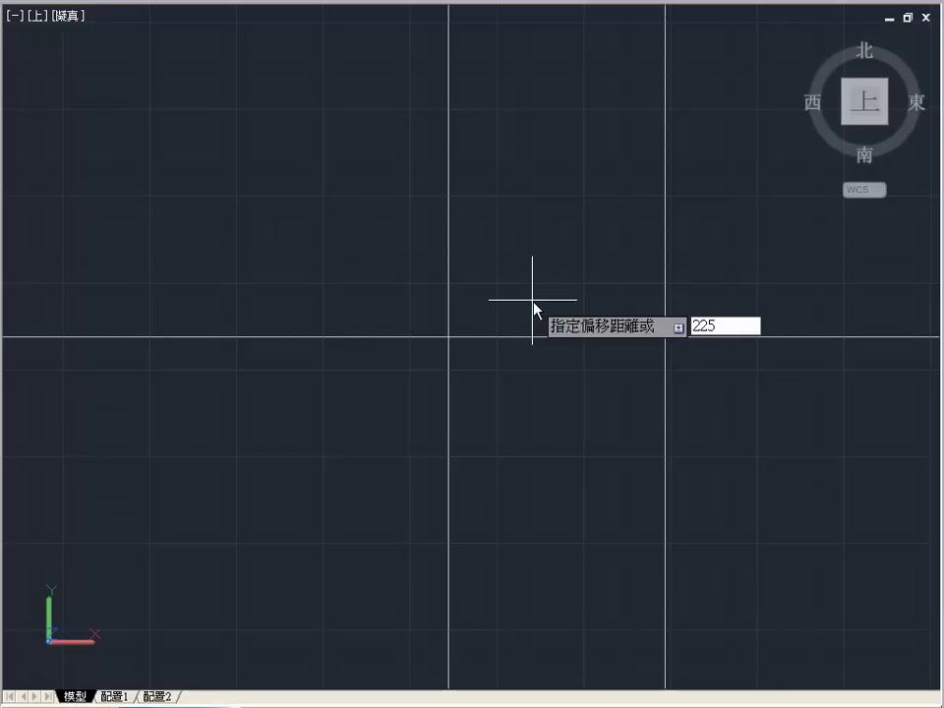
pyautogui.press('Return')
pyautogui.click(490, 378)
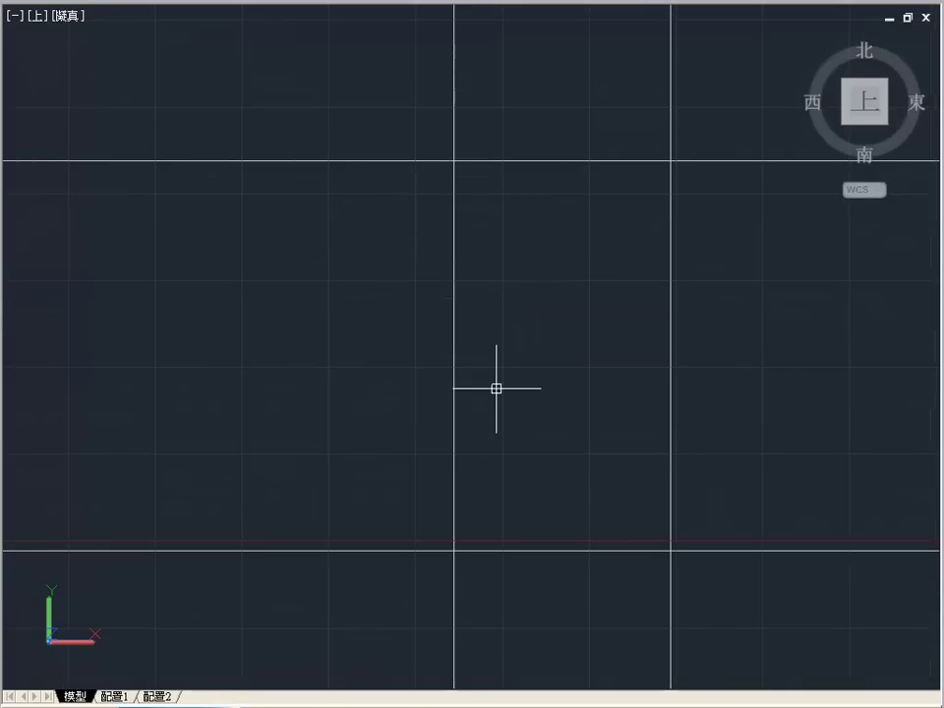
pyautogui.write('C')
# Draw a radius-90 circle centred on the lower-left line crossing
pyautogui.press('Return')
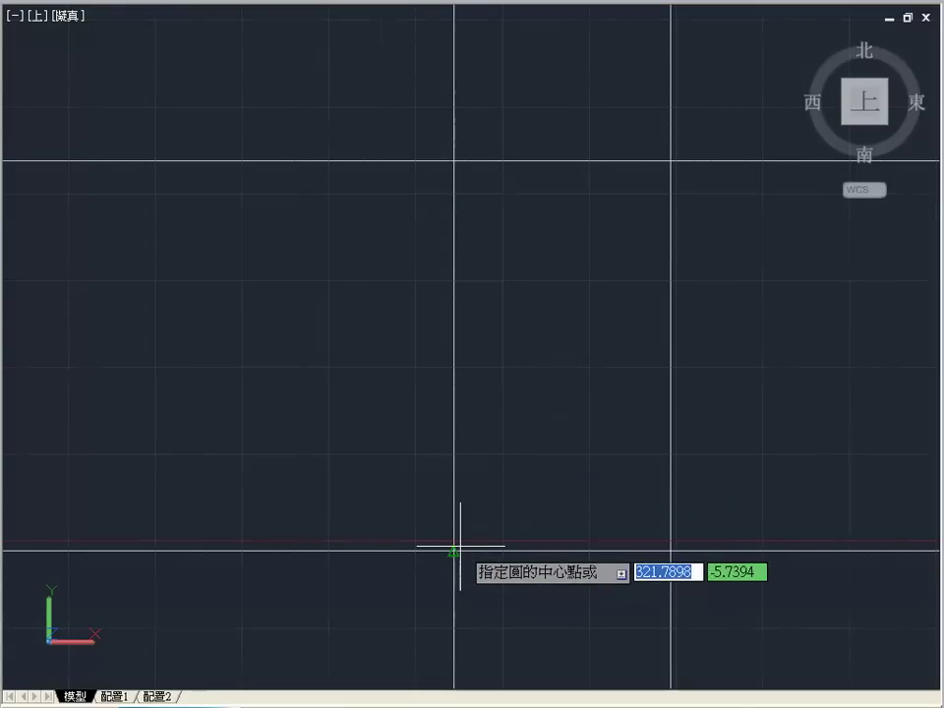
pyautogui.click(455, 551)
pyautogui.write('90')
pyautogui.press('Return')
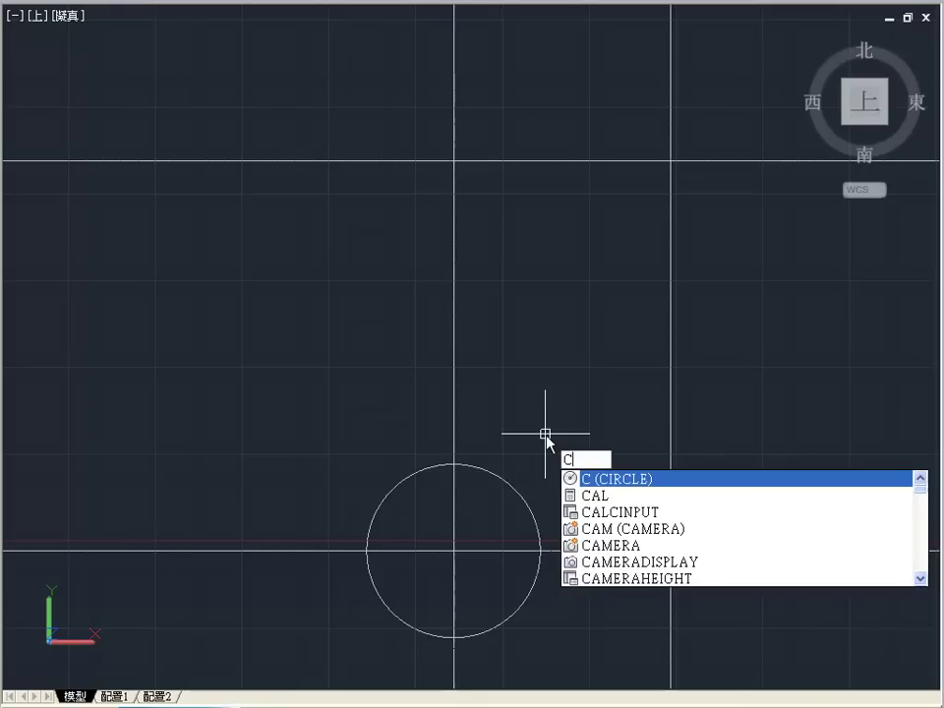
# Draw a radius-1000 circle centred on the upper-right line crossing
pyautogui.press('Return')
pyautogui.write('1000')
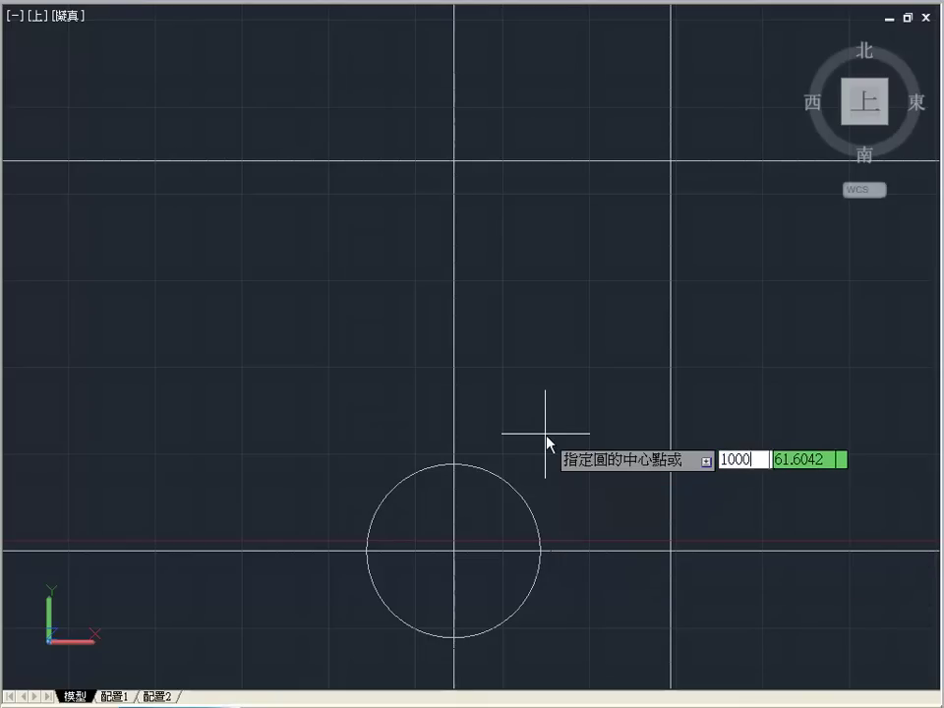
pyautogui.scroll(-4, 546, 431)
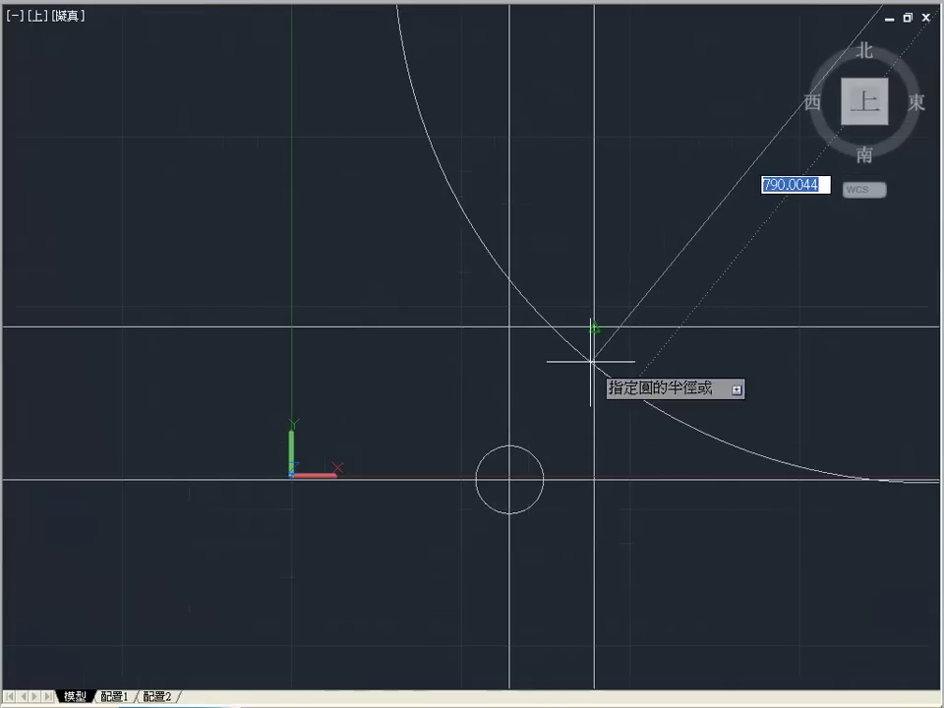
pyautogui.click(594, 326)
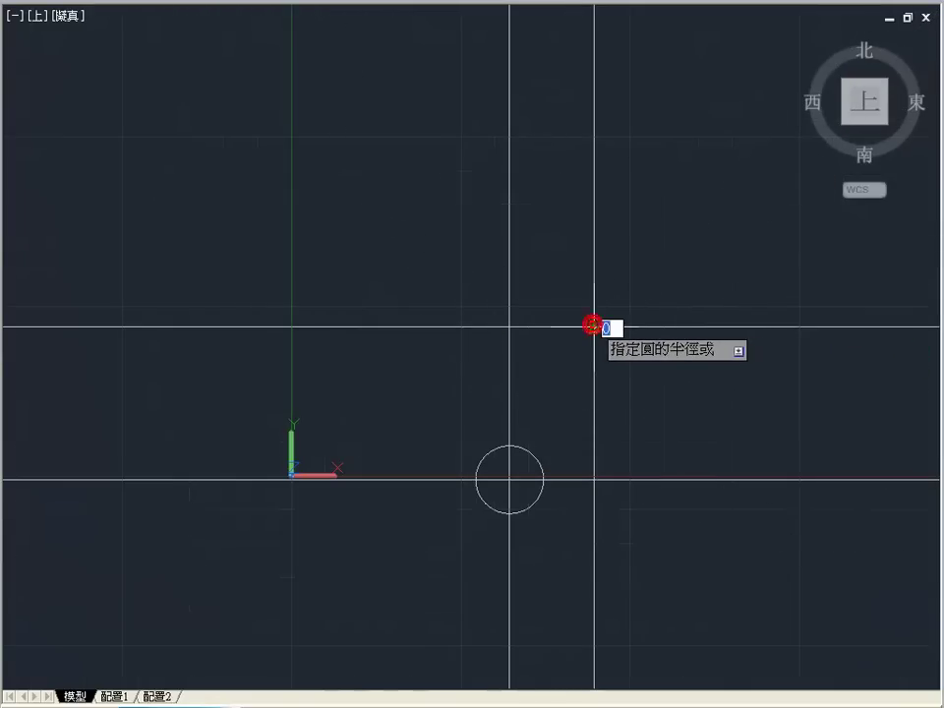
pyautogui.write('1000')
pyautogui.press('Return')
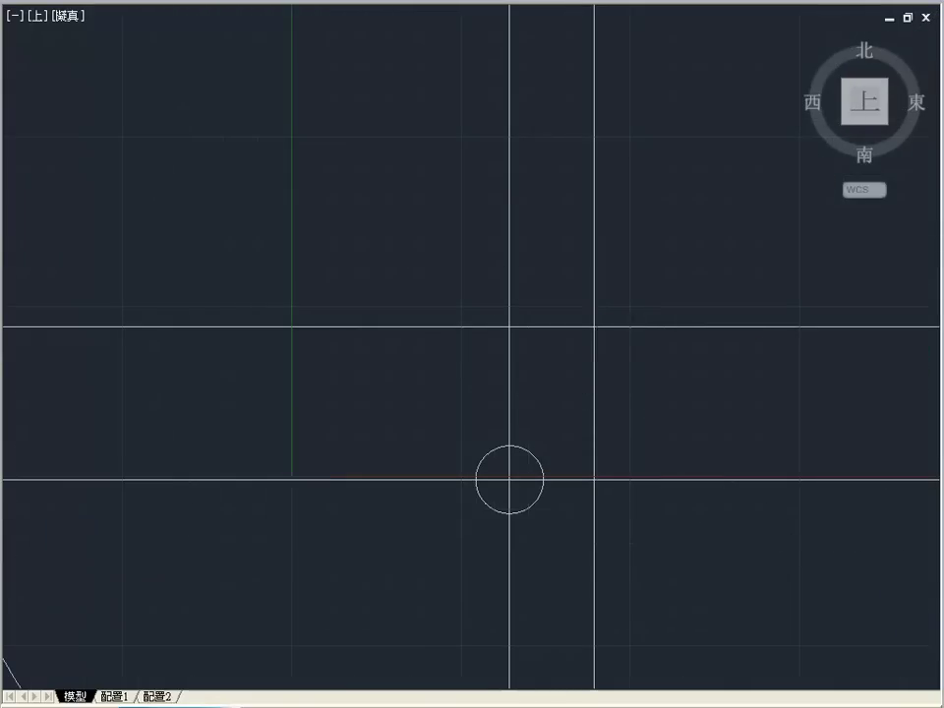
pyautogui.scroll(-4, 575, 362)
# Offset the small circle outward by 900
pyautogui.write('O')
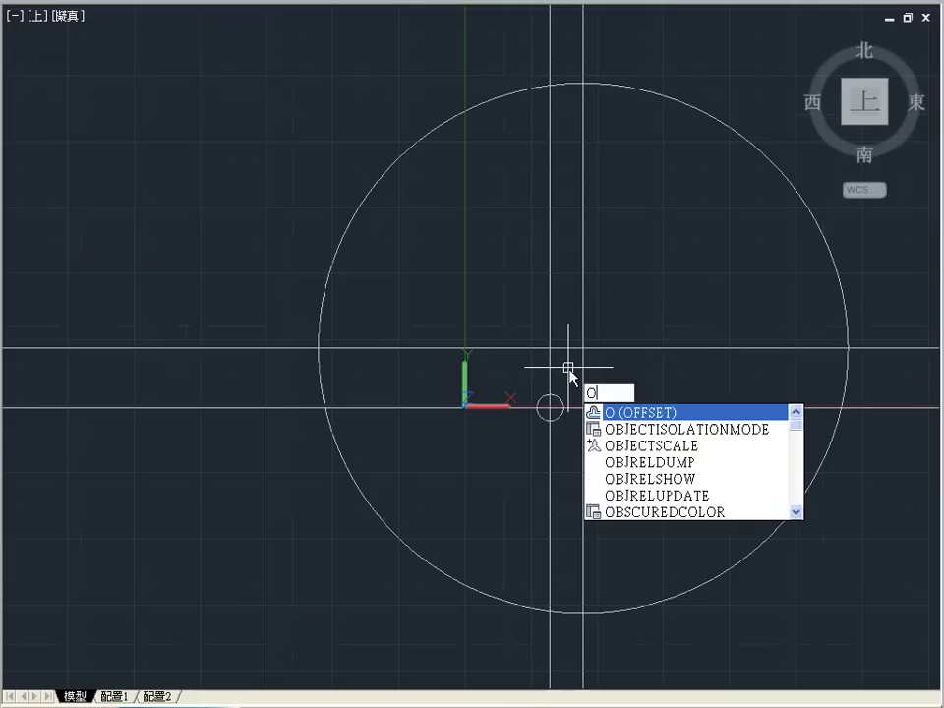
pyautogui.press('Return')
pyautogui.write('900')
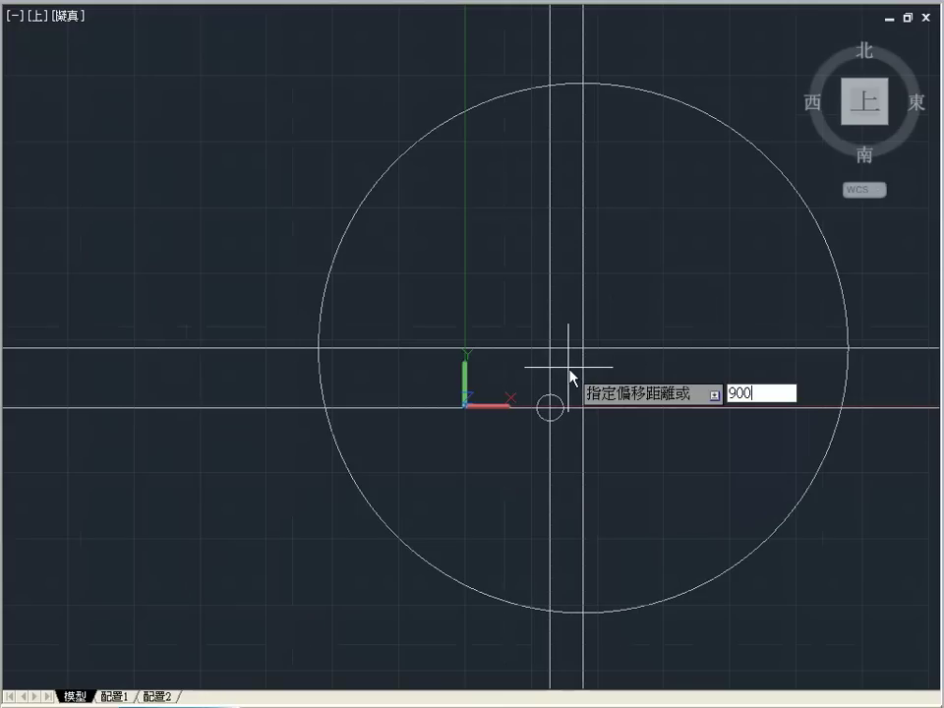
pyautogui.press('Return')
pyautogui.click(558, 400)
pyautogui.click(495, 301)
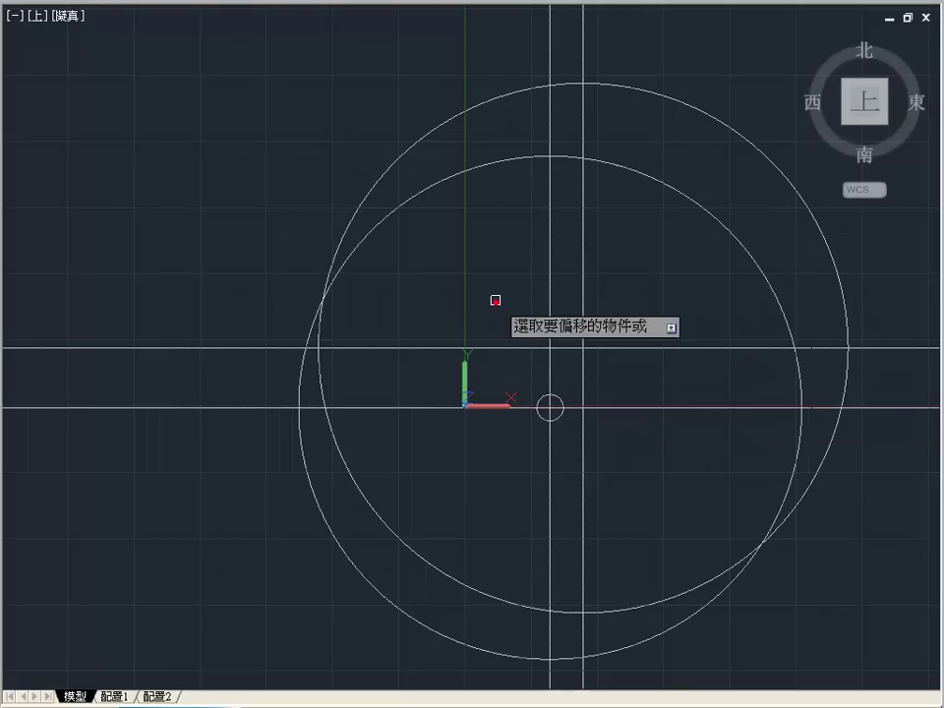
pyautogui.press('Return')
pyautogui.press('Return')
# Draw a radius-1000 circle centred where the two big circles meet
pyautogui.click(322, 298)
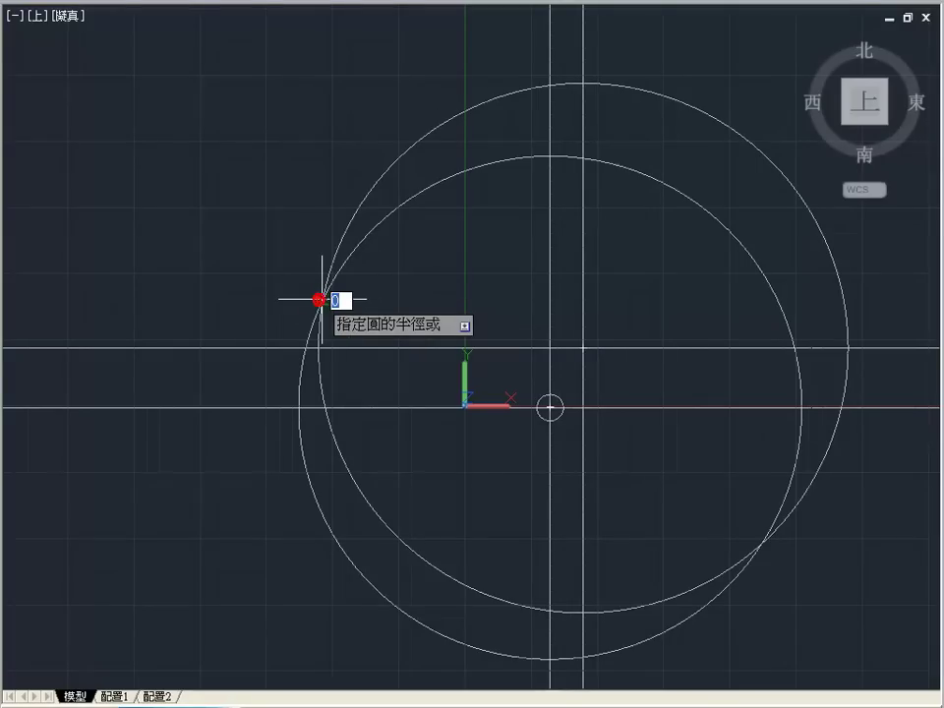
pyautogui.write('1000')
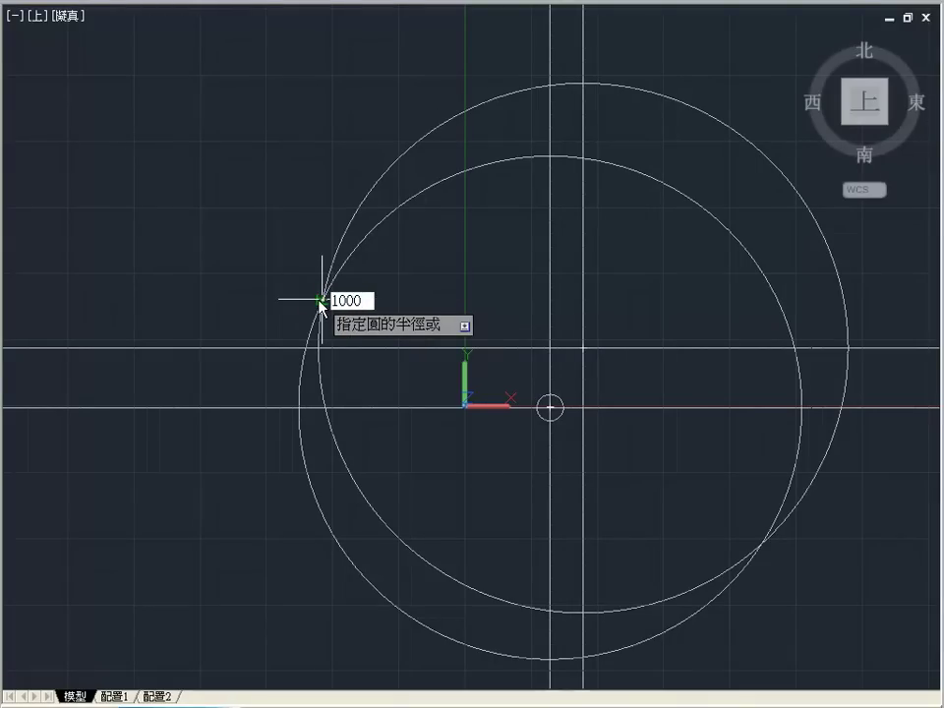
pyautogui.press('Return')
# Erase the two helper circles
pyautogui.write('e')
pyautogui.press('Return')
pyautogui.click(371, 305)
pyautogui.click(260, 266)
pyautogui.press('Return')
pyautogui.scroll(5, 576, 368)
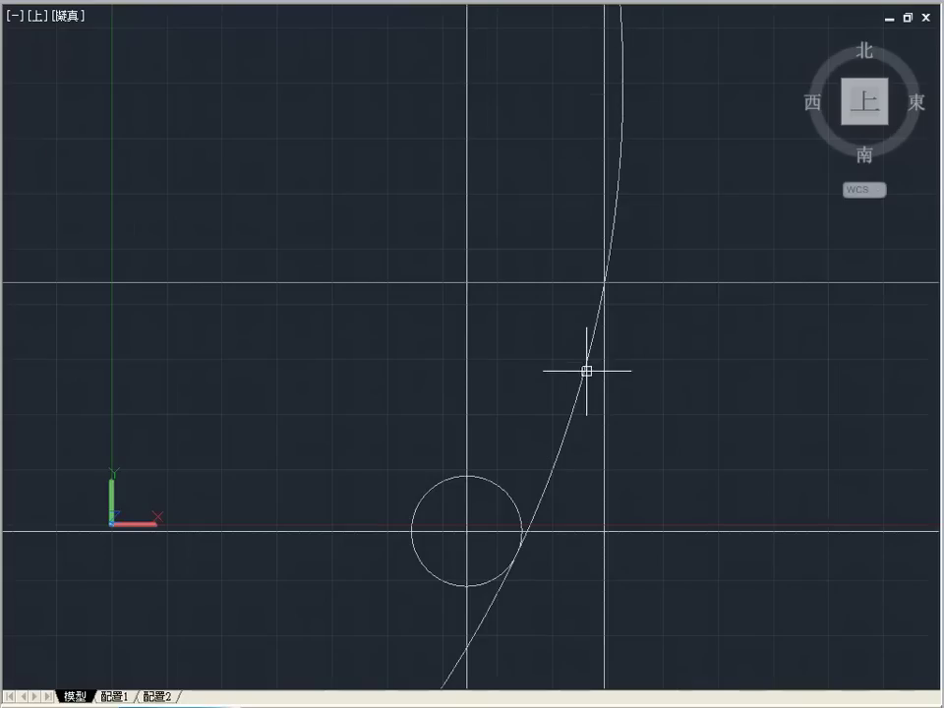
# Trim the big arc back to the horizontal line and the small circle
pyautogui.write('tr')
pyautogui.press('Return')
pyautogui.click(632, 285)
pyautogui.press('Return')
pyautogui.press('Return')
pyautogui.press('Return')
pyautogui.click(508, 497)
pyautogui.click(529, 282)
pyautogui.press('Return')
pyautogui.click(617, 226)
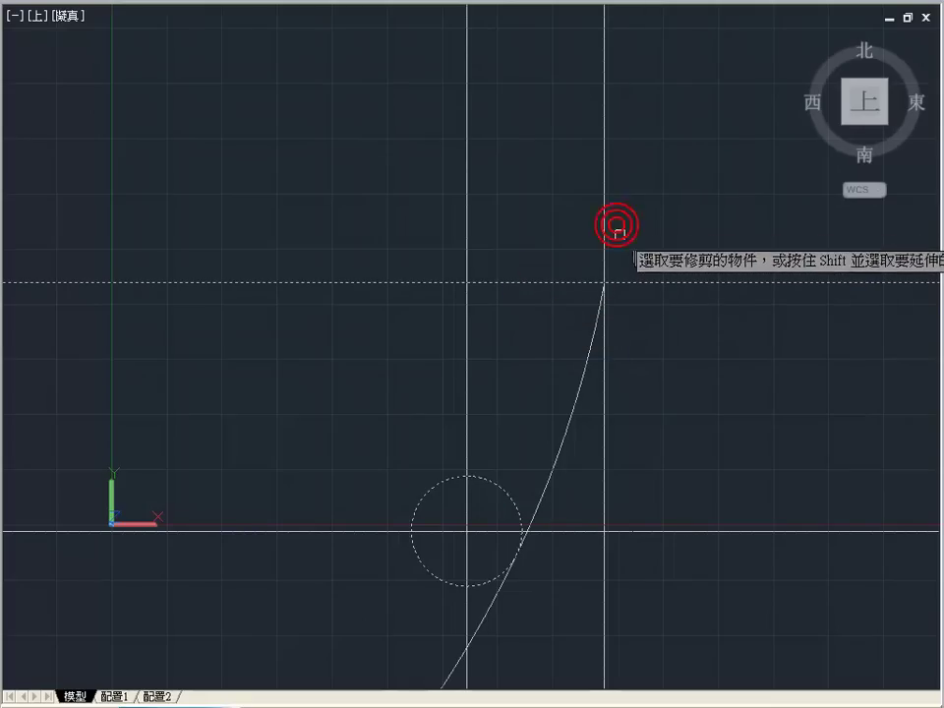
pyautogui.click(490, 607)
pyautogui.press('Return')
pyautogui.press('Return')
# Trim the small circle against the vertical line and the big arc
pyautogui.click(466, 559)
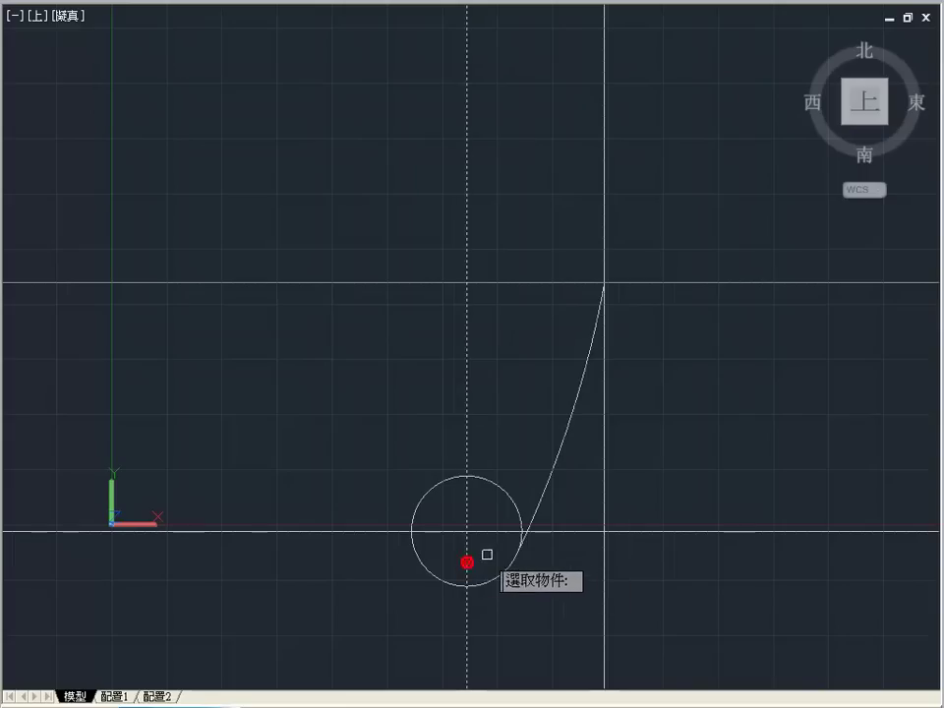
pyautogui.click(527, 513)
pyautogui.press('Return')
pyautogui.click(515, 504)
pyautogui.click(439, 485)
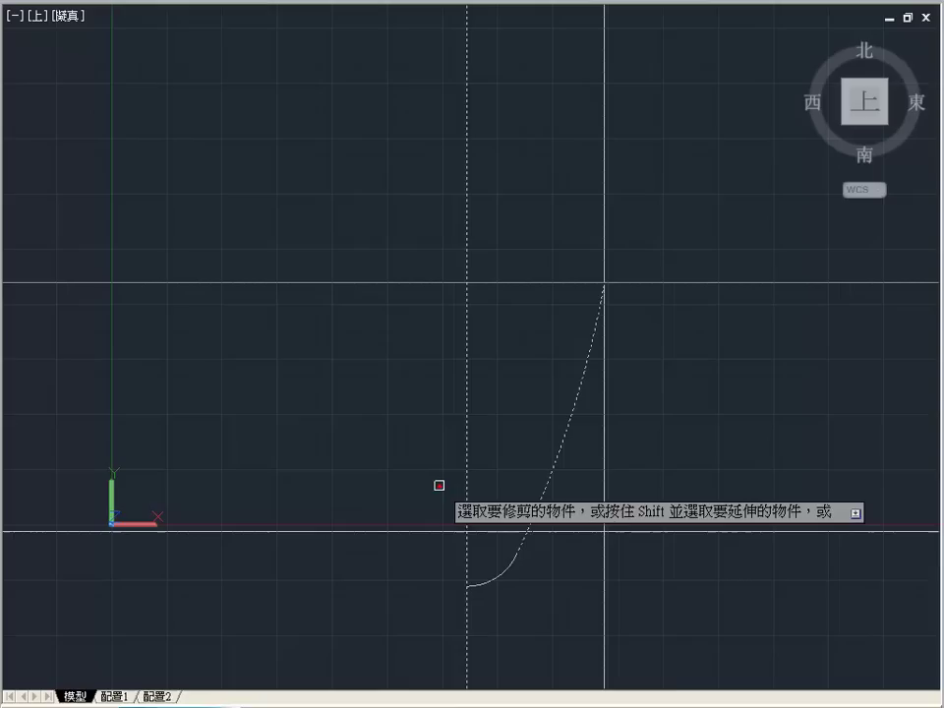
# Erase the two long lines and the leftover horizontal line, then recentre on the curve
pyautogui.press('Return')
pyautogui.press('Return')
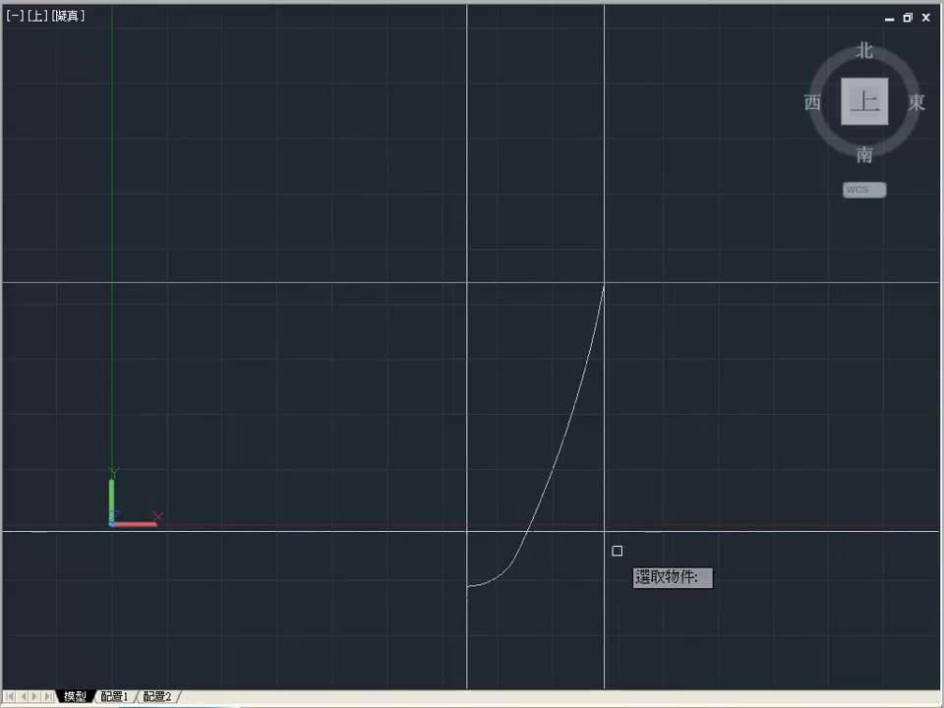
pyautogui.click(617, 551)
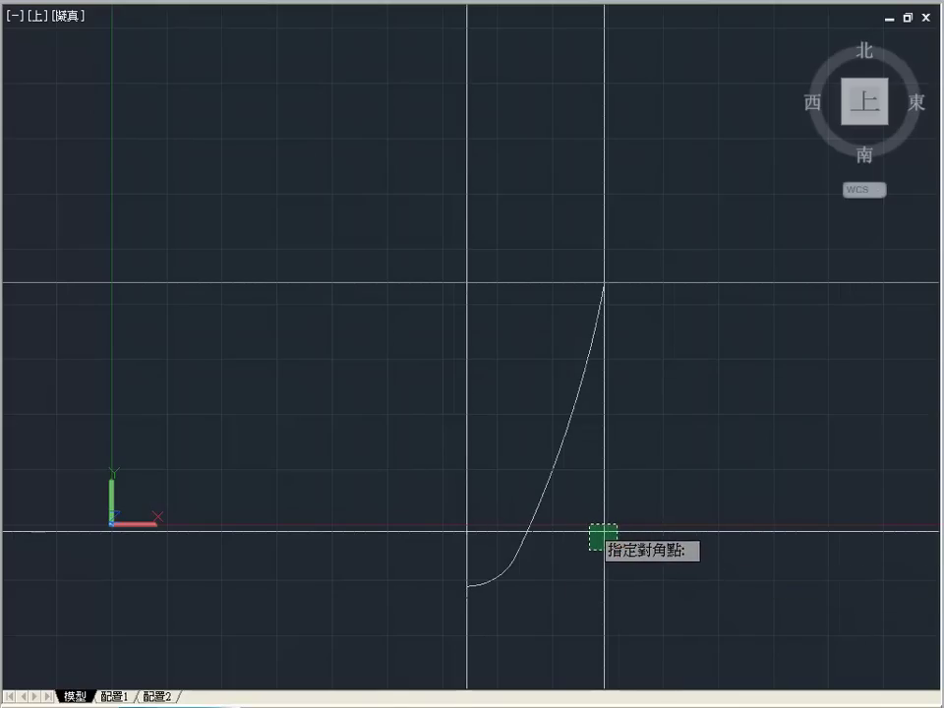
pyautogui.click(585, 520)
pyautogui.press('Return')
pyautogui.press('Return')
pyautogui.click(684, 282)
pyautogui.press('Return')
pyautogui.moveTo(572, 463); pyautogui.dragTo(511, 421, button='middle')
pyautogui.scroll(2, 513, 423)
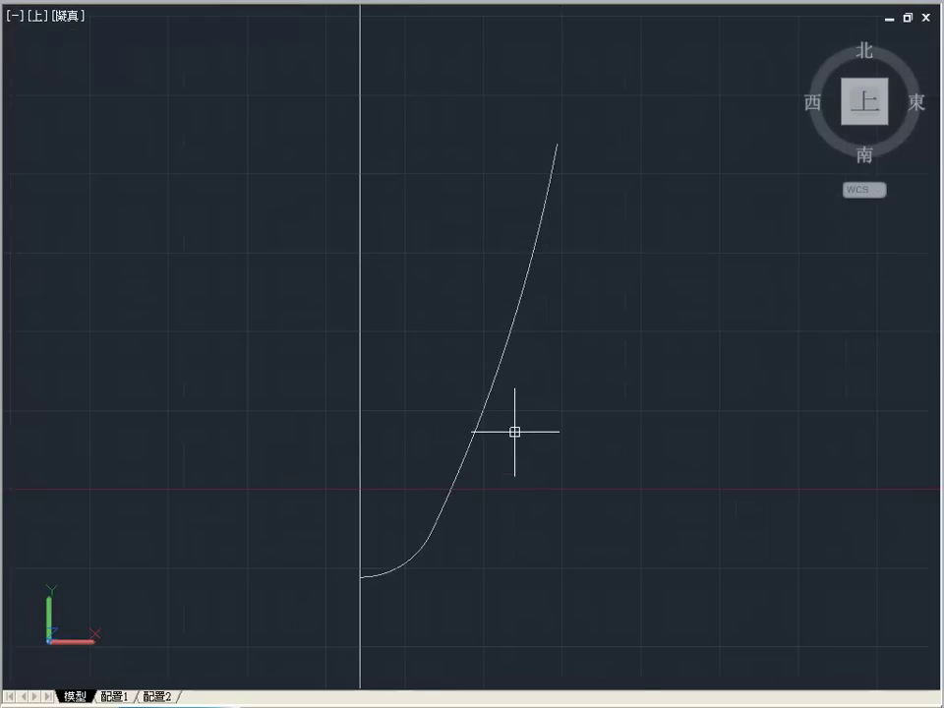
# Convert the curve to a polyline with PEDIT and join the upper piece onto it
pyautogui.write('PE')
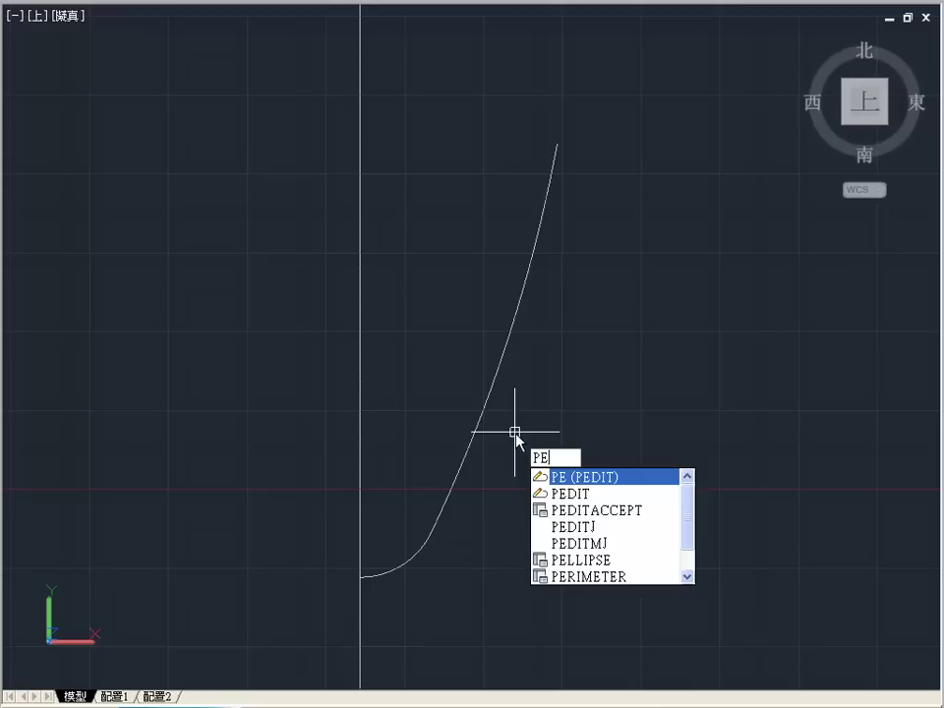
pyautogui.press('Return')
pyautogui.click(479, 421)
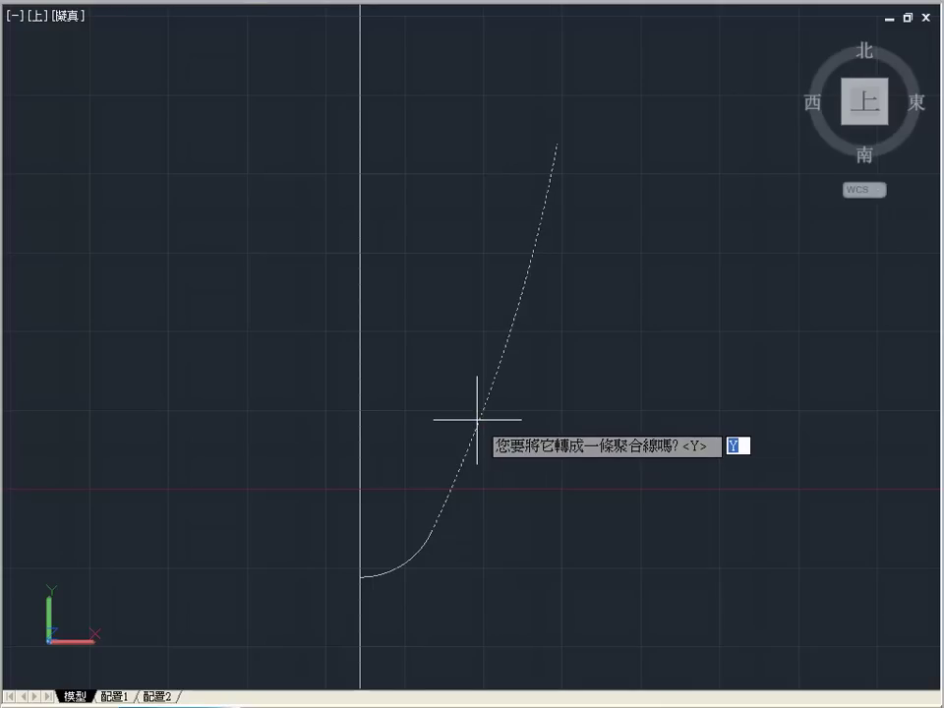
pyautogui.press('Return')
pyautogui.click(537, 487)
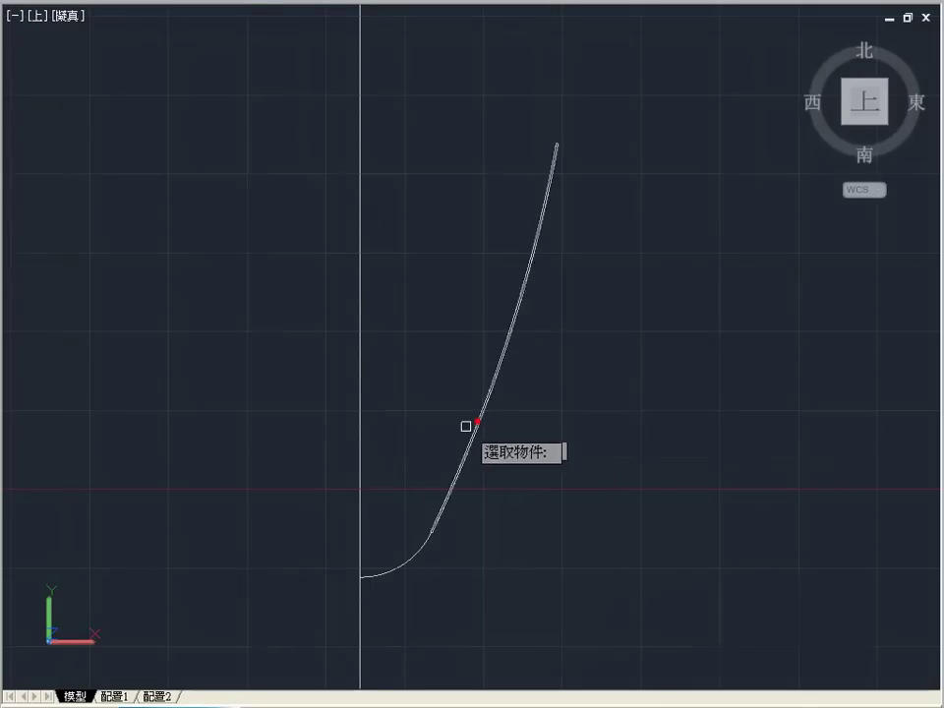
pyautogui.click(393, 564)
pyautogui.press('Return')
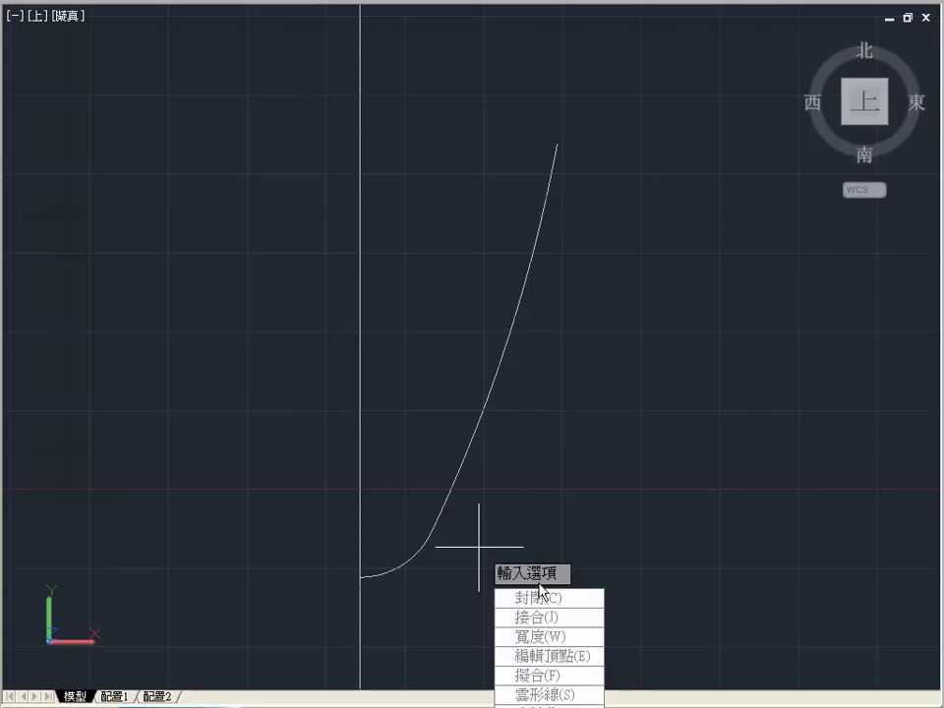
pyautogui.press('Escape')
pyautogui.click(437, 513)
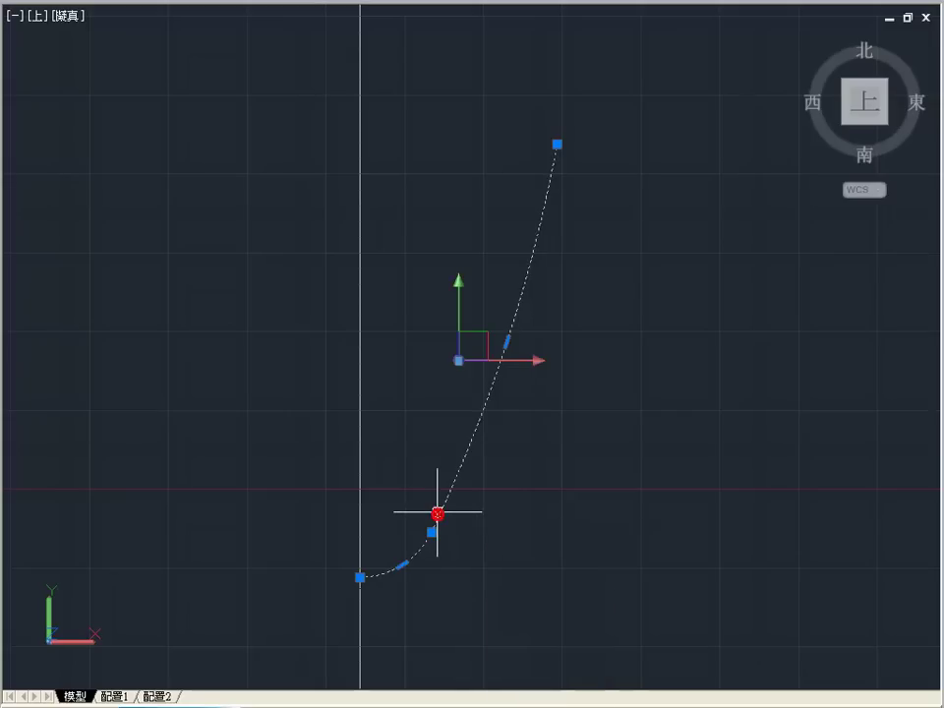
pyautogui.press('Escape')
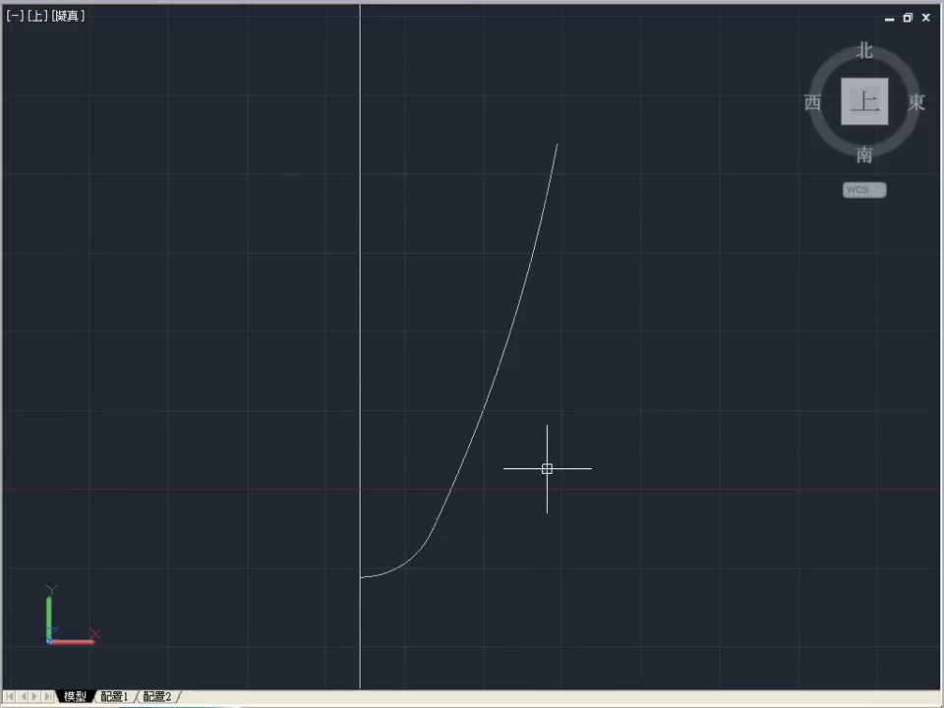
# Add a horizontal construction line through the curve's top endpoint
pyautogui.write('xl')
pyautogui.press('Return')
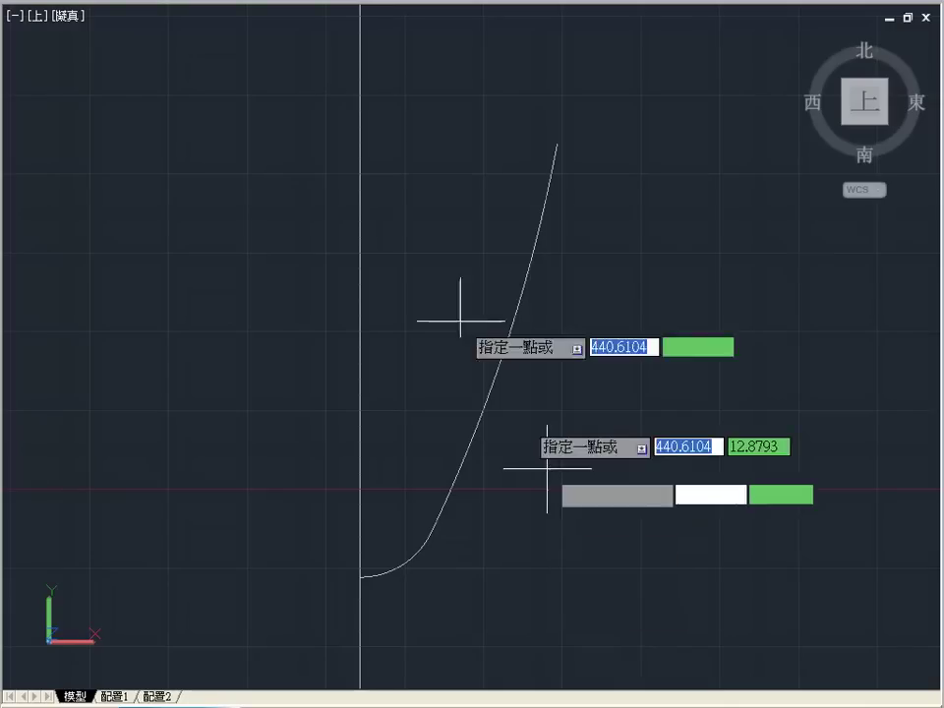
pyautogui.click(360, 146)
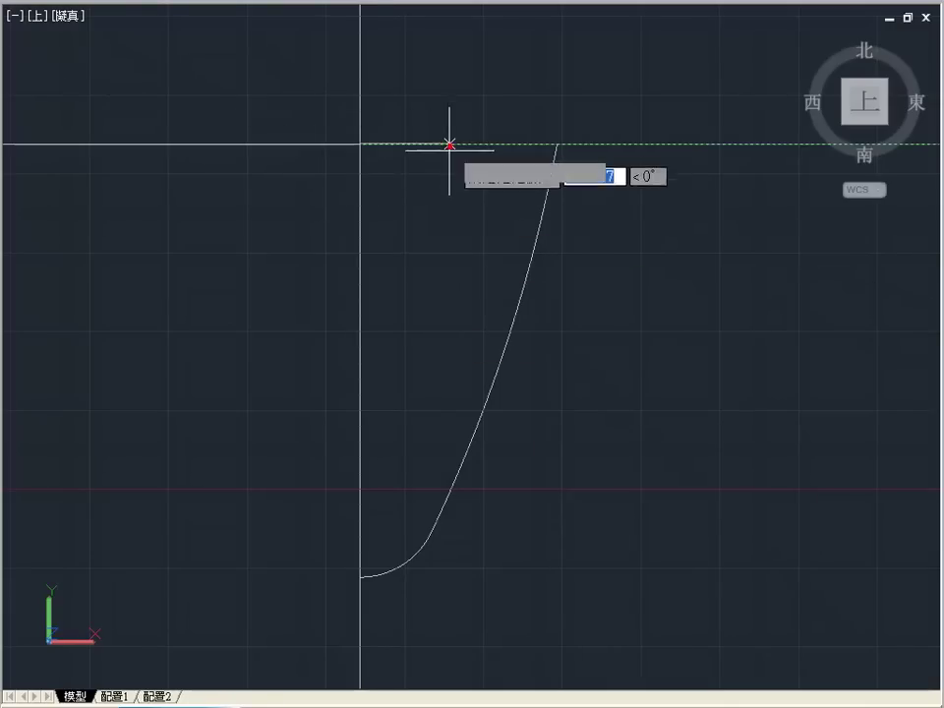
pyautogui.click(449, 143)
pyautogui.scroll(-2, 456, 259)
# Offset the top horizontal line 290 downward
pyautogui.write('o')
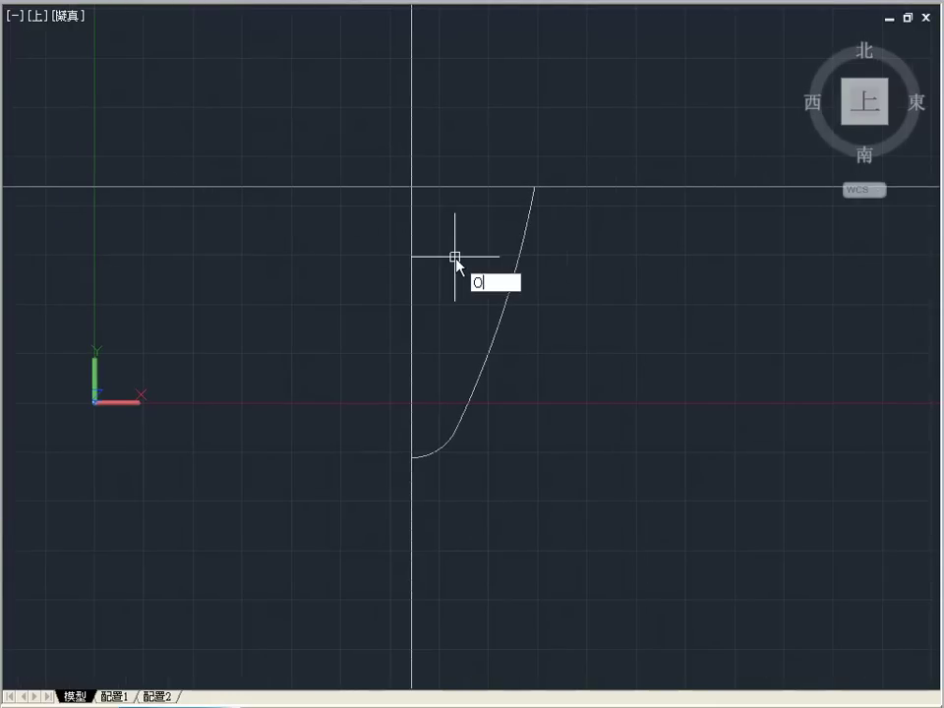
pyautogui.press('Return')
pyautogui.write('290')
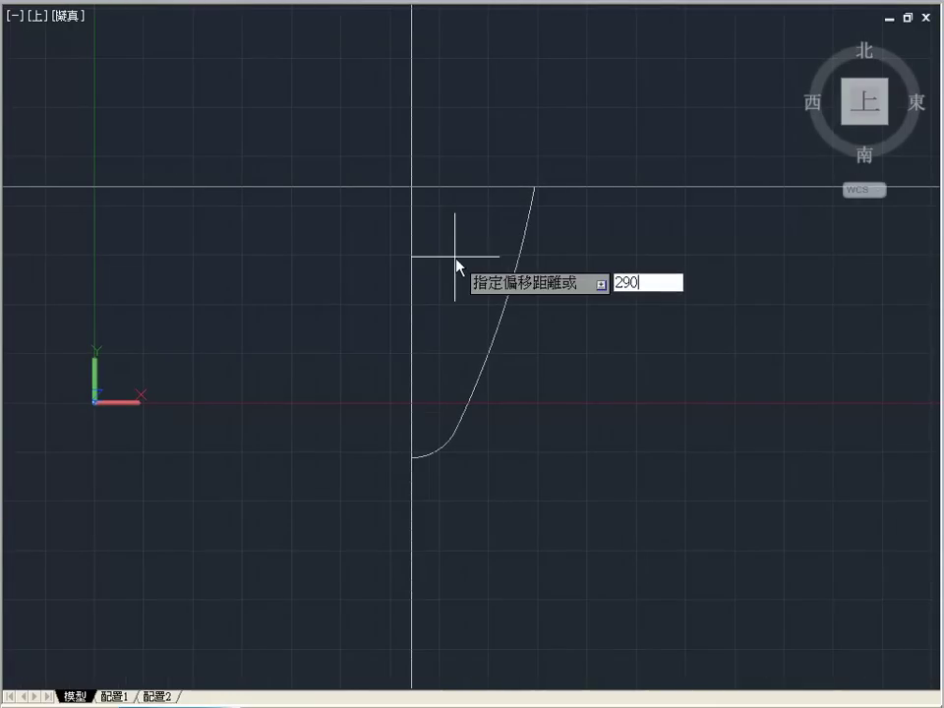
pyautogui.press('Return')
pyautogui.click(457, 186)
pyautogui.click(472, 280)
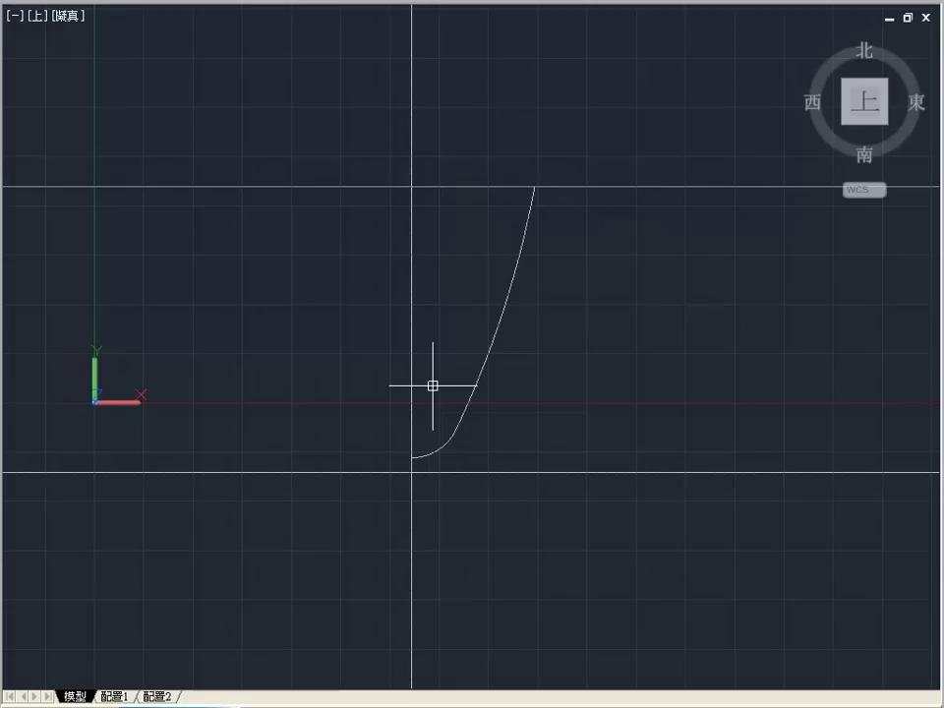
# Offset the left vertical line 70 to the right
pyautogui.write('o')
pyautogui.press('Return')
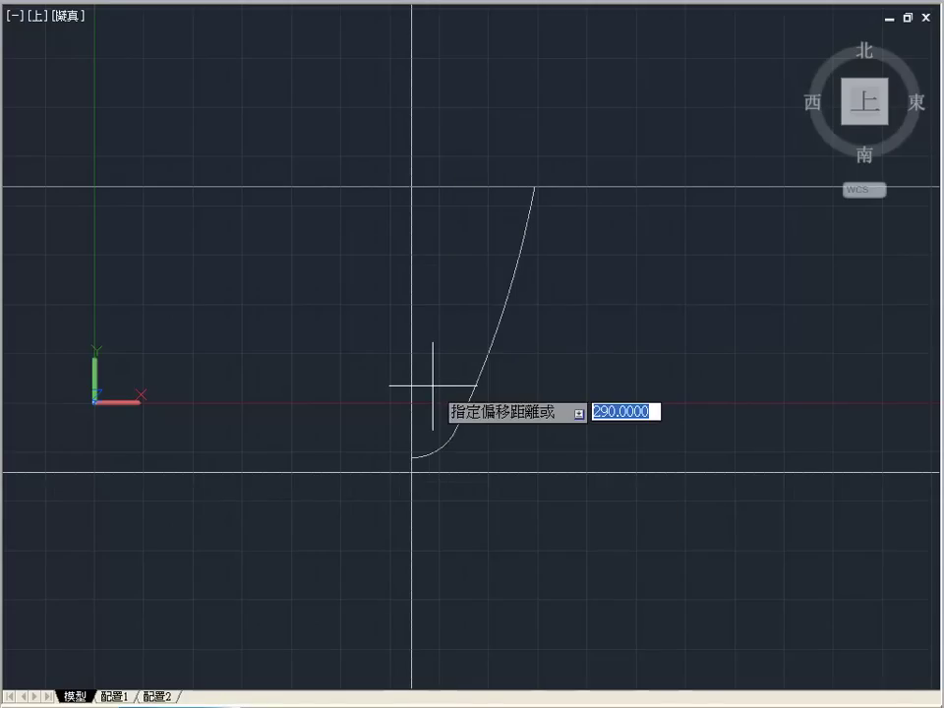
pyautogui.write('70')
pyautogui.press('Return')
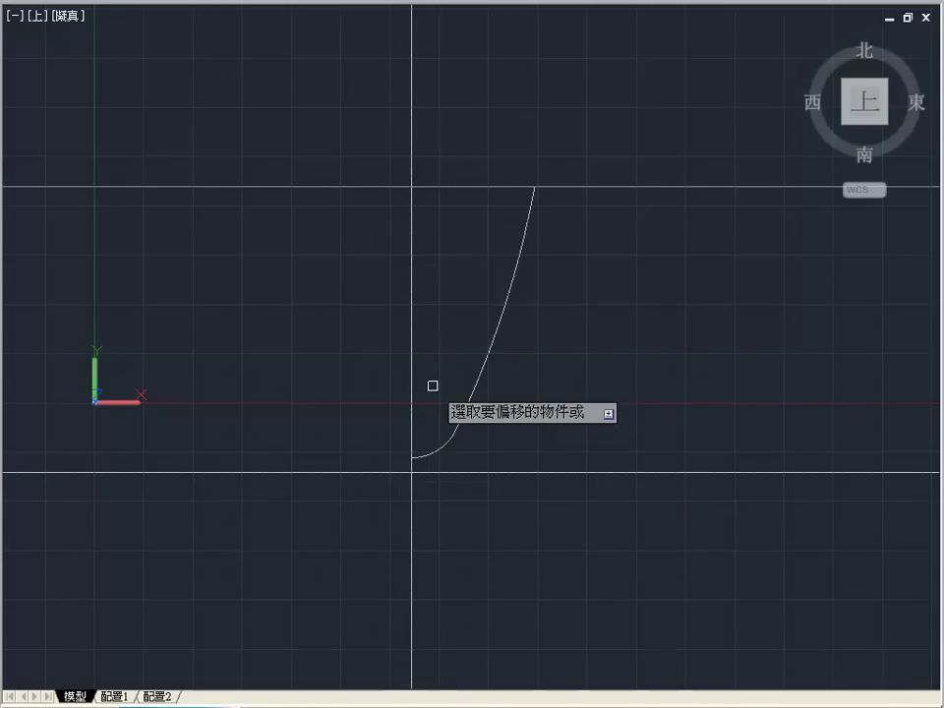
pyautogui.click(414, 411)
pyautogui.click(477, 418)
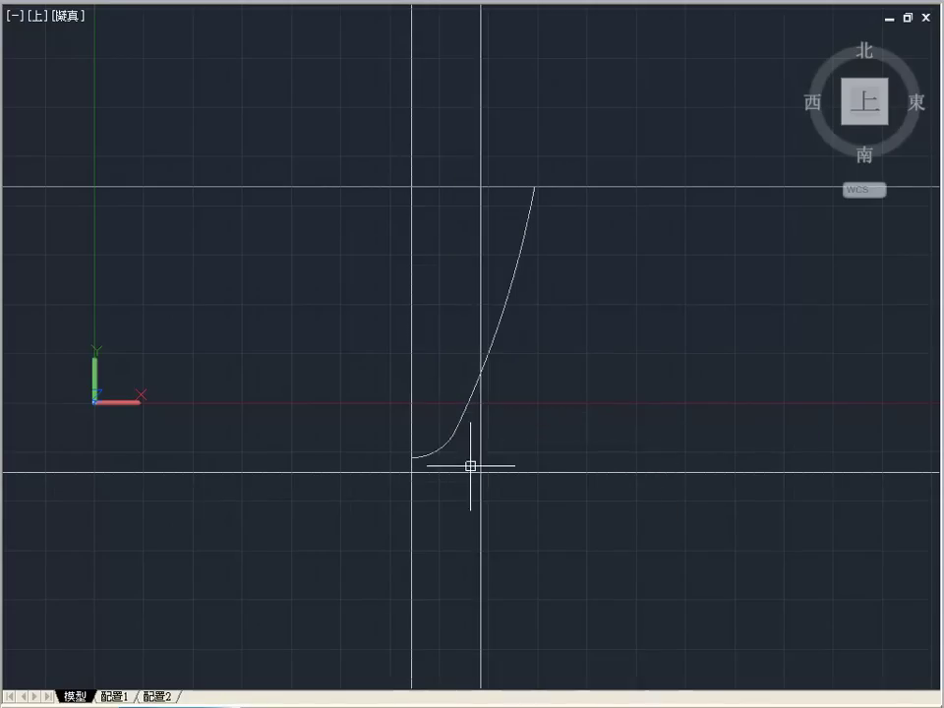
# Offset the curve by 2 to create a parallel copy just below it
pyautogui.scroll(6, 474, 470)
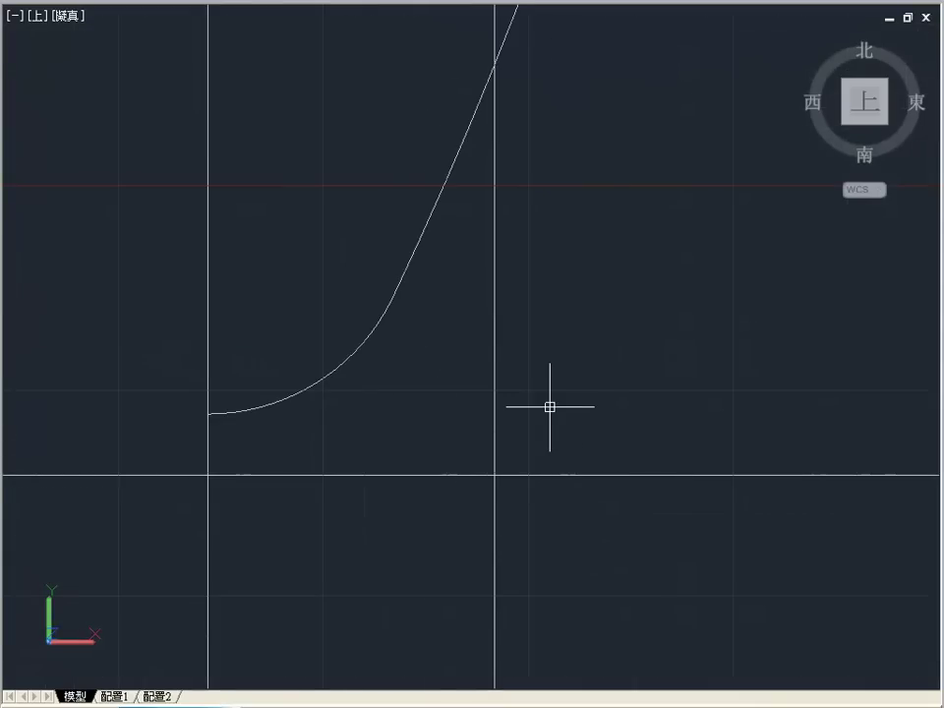
pyautogui.write('O')
pyautogui.press('Return')
pyautogui.press('Return')
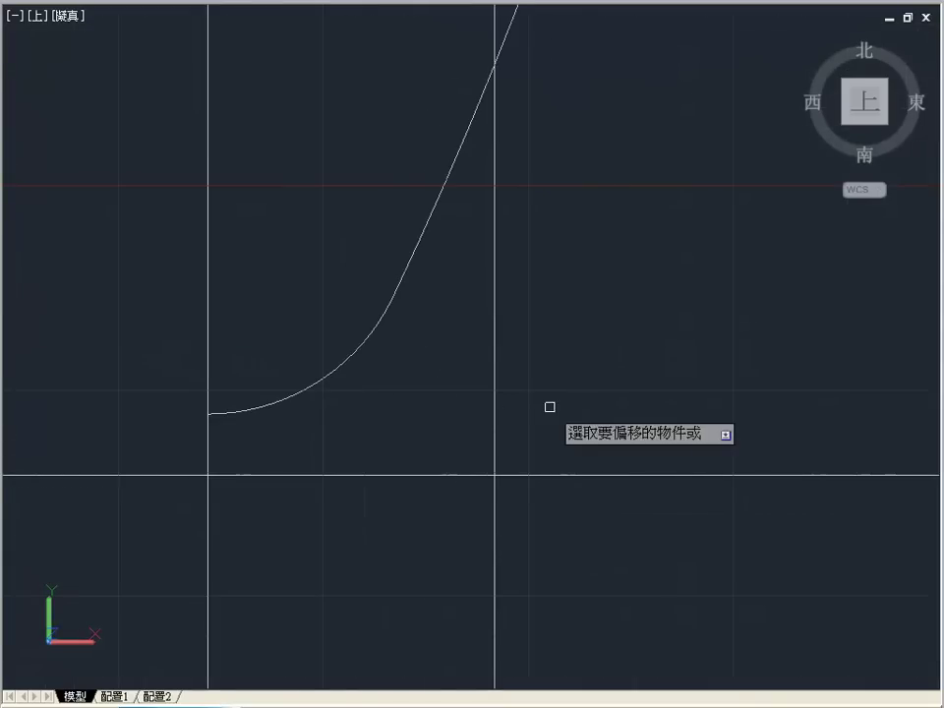
pyautogui.click(381, 320)
pyautogui.click(420, 343)
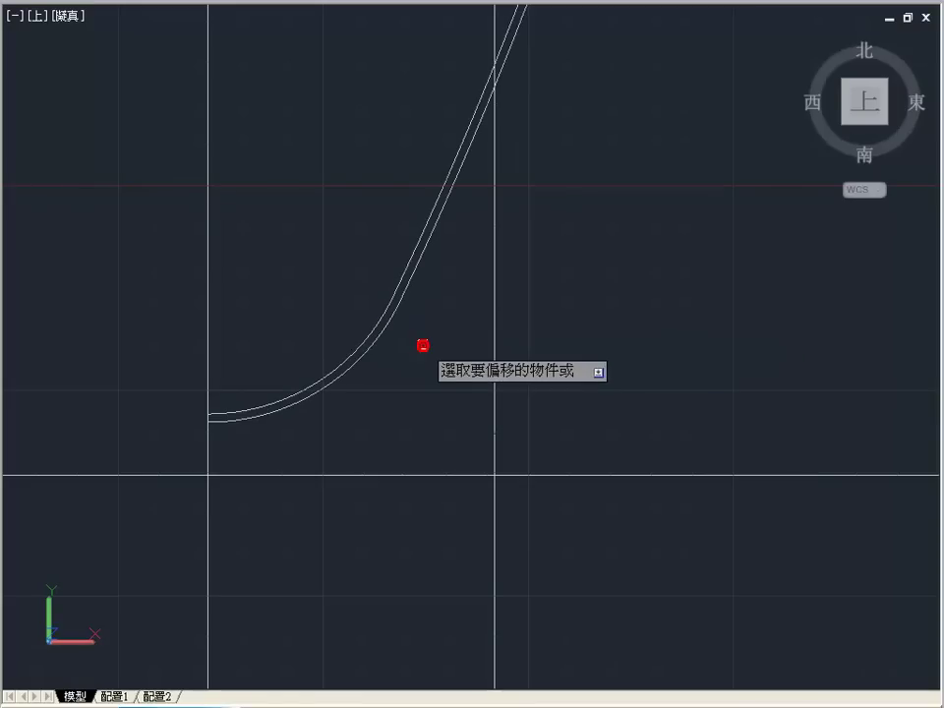
# Place a small circle on the bottom guide, tracked from the guide lines' intersection
pyautogui.write('c')
pyautogui.press('Return')
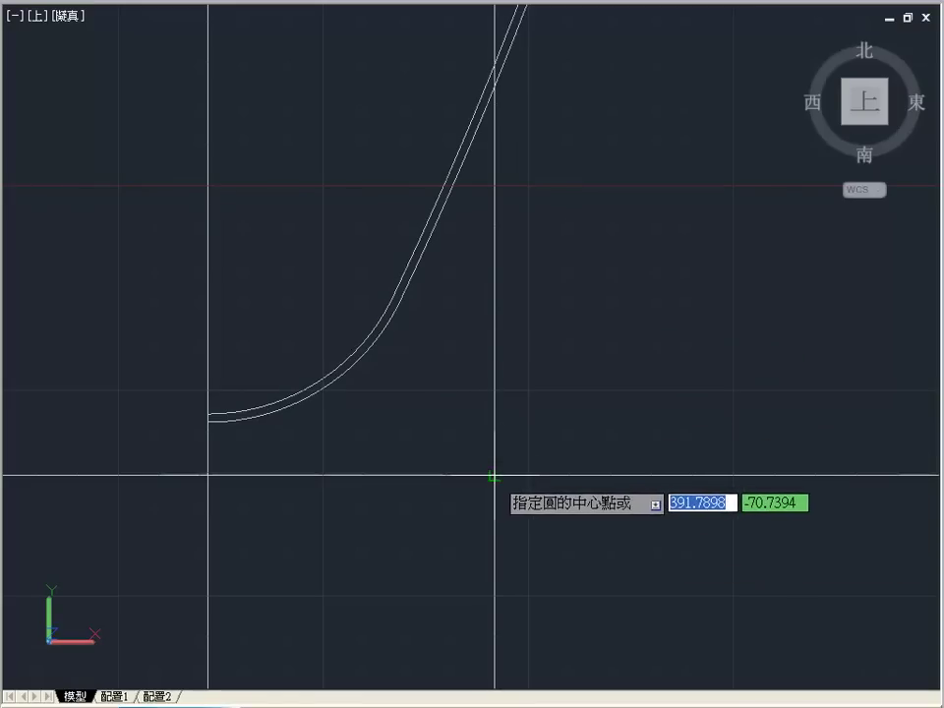
pyautogui.write('TK')
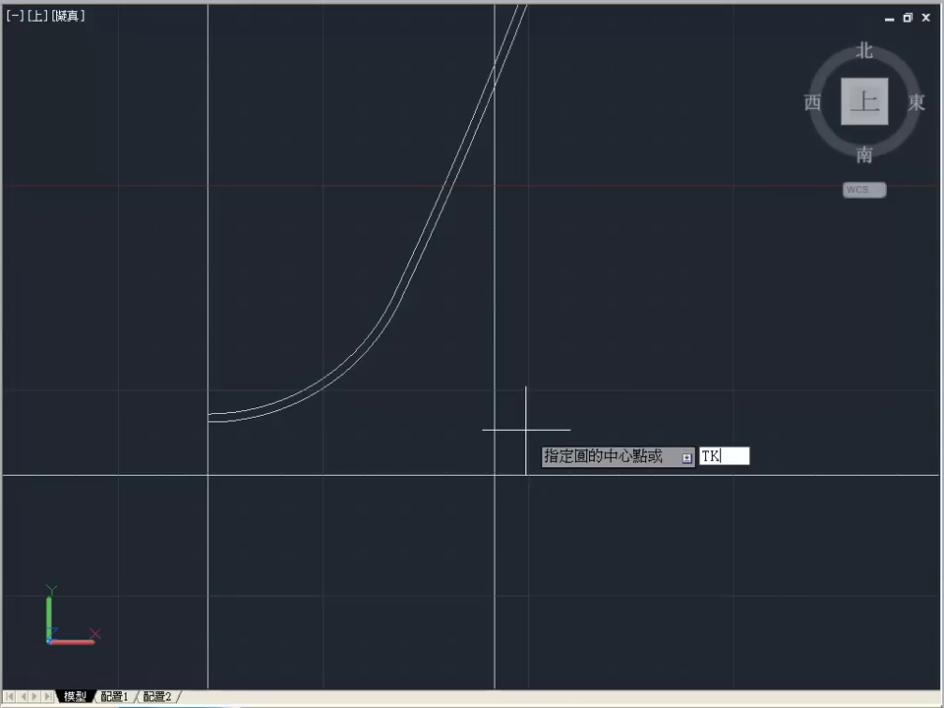
pyautogui.press('Return')
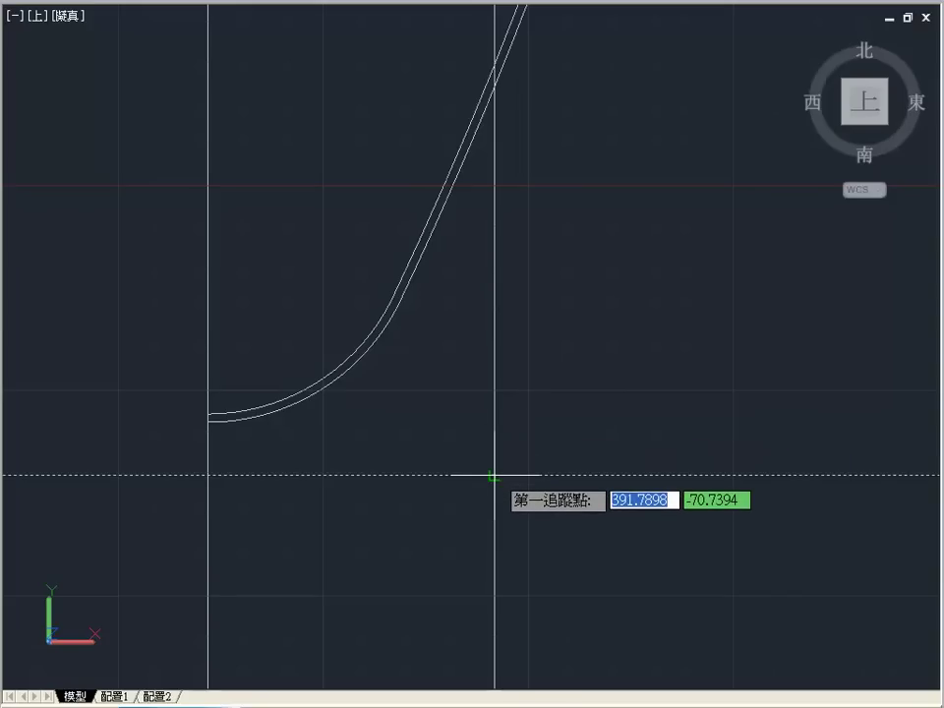
pyautogui.press('Tab')
pyautogui.click(493, 477)
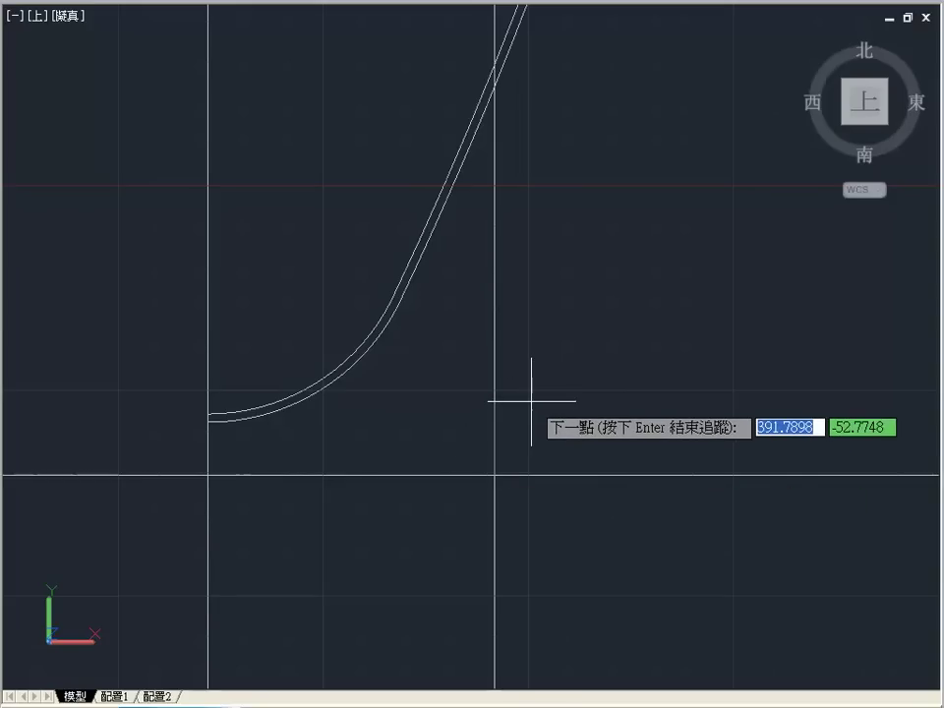
pyautogui.write('2')
pyautogui.press('Return')
pyautogui.press('Return')
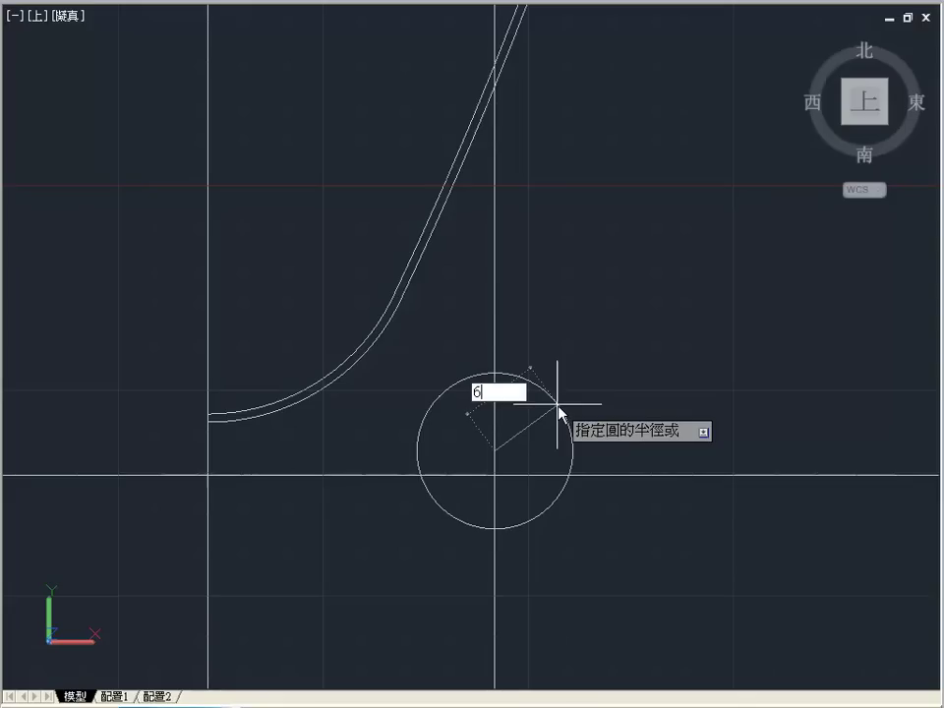
pyautogui.write('2')
pyautogui.press('Return')
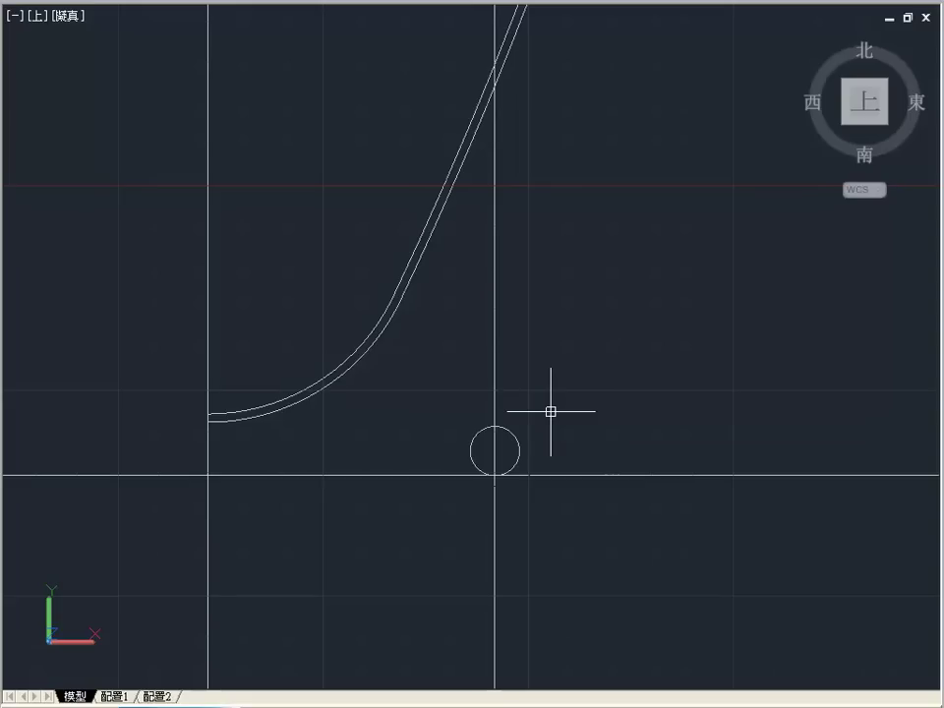
pyautogui.write('O')
# Offset the bottom horizontal line 45 upward
pyautogui.press('Return')
pyautogui.write('45')
pyautogui.press('Return')
pyautogui.click(561, 474)
pyautogui.click(552, 411)
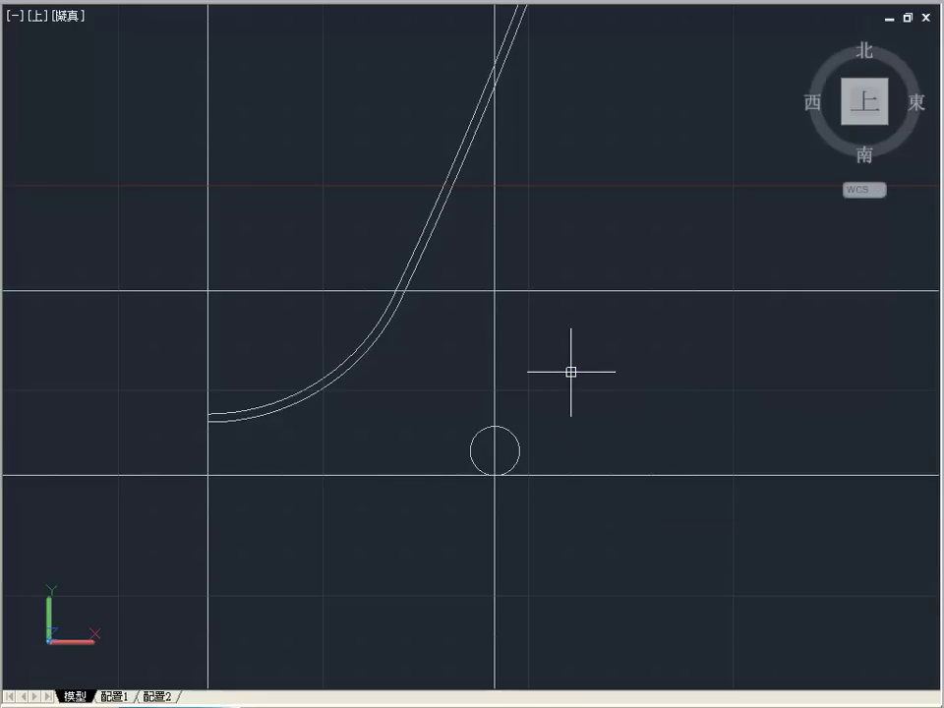
# Draw a radius-150 circle centred on the crossing of the curve and line
pyautogui.write('c')
pyautogui.press('Return')
pyautogui.write('150')
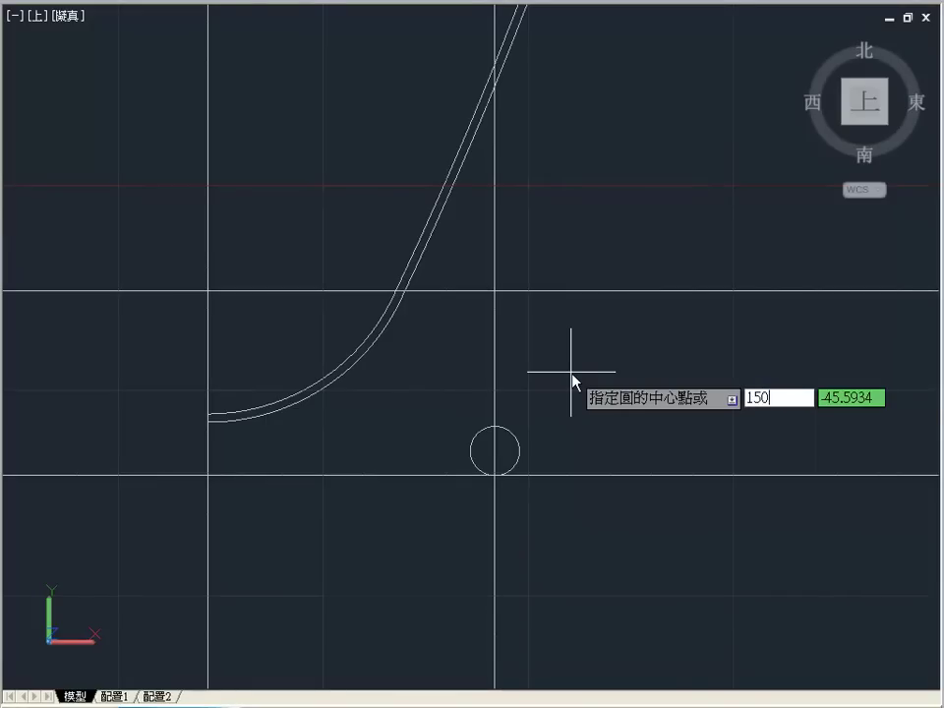
pyautogui.press('Return')
pyautogui.press('Escape')
pyautogui.write('c')
pyautogui.press('Return')
pyautogui.click(412, 293)
pyautogui.write('15')
pyautogui.press('Return')
pyautogui.scroll(-2, 472, 335)
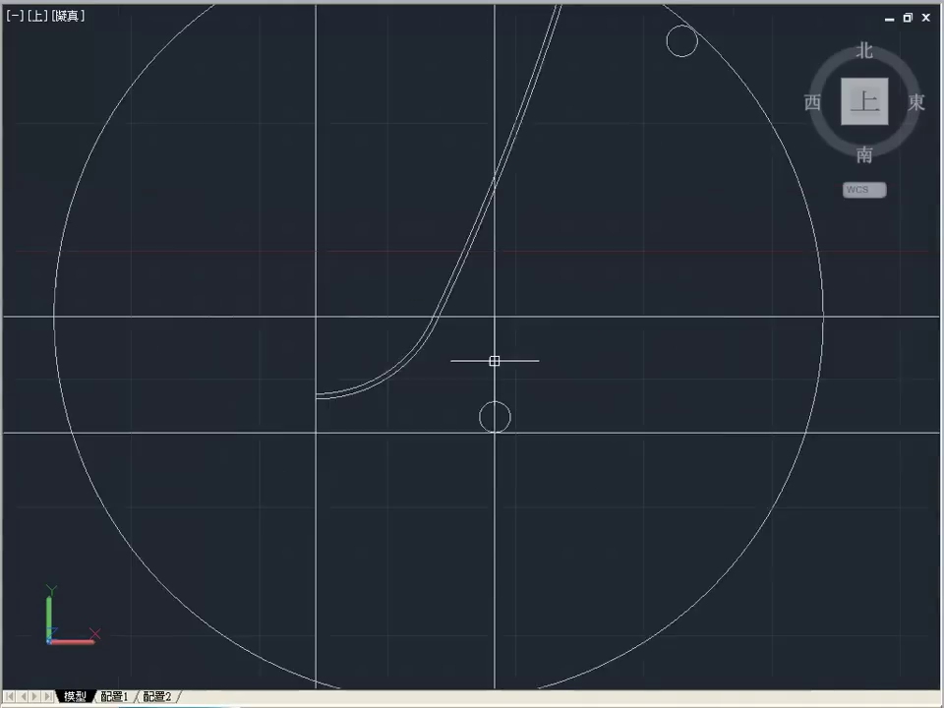
pyautogui.scroll(-2, 501, 362)
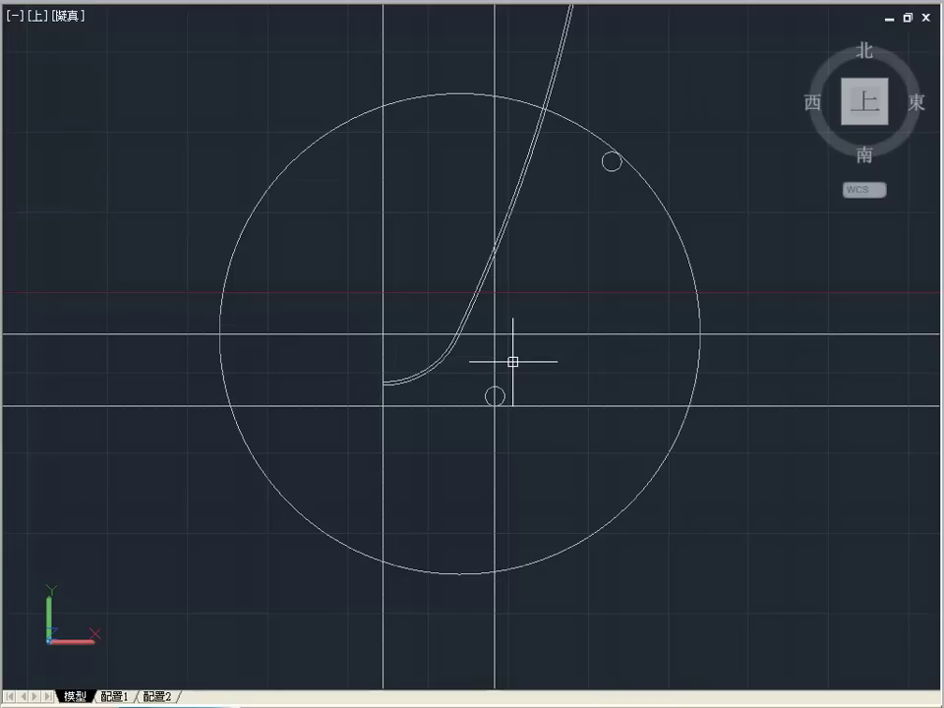
# Offset the small circle outward by 138
pyautogui.write('o')
pyautogui.press('Return')
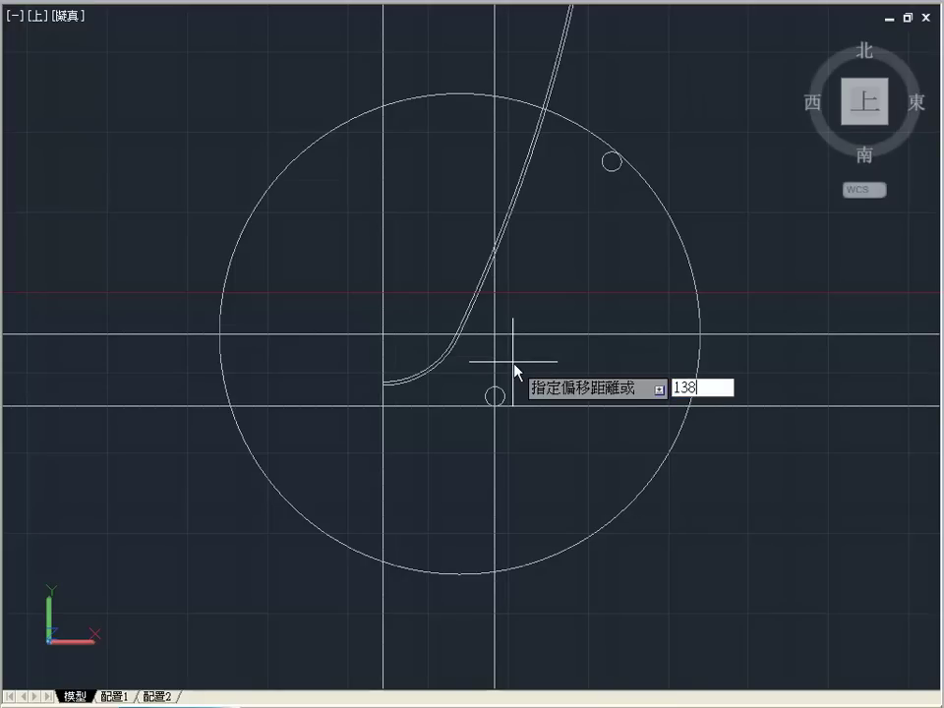
pyautogui.press('Return')
pyautogui.scroll(2, 509, 371)
pyautogui.click(502, 392)
pyautogui.click(584, 343)
pyautogui.click(656, 72)
pyautogui.click(654, 86)
pyautogui.press('Escape')
# Draw a radius-150 circle centred where the two construction circles cross
pyautogui.write('c')
pyautogui.press('Return')
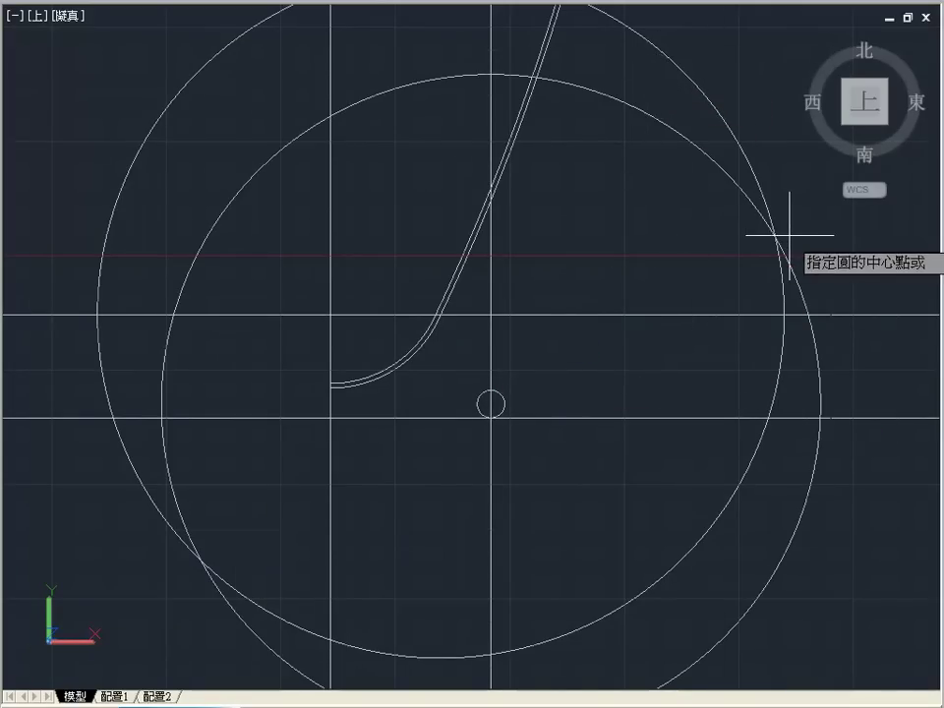
pyautogui.click(777, 238)
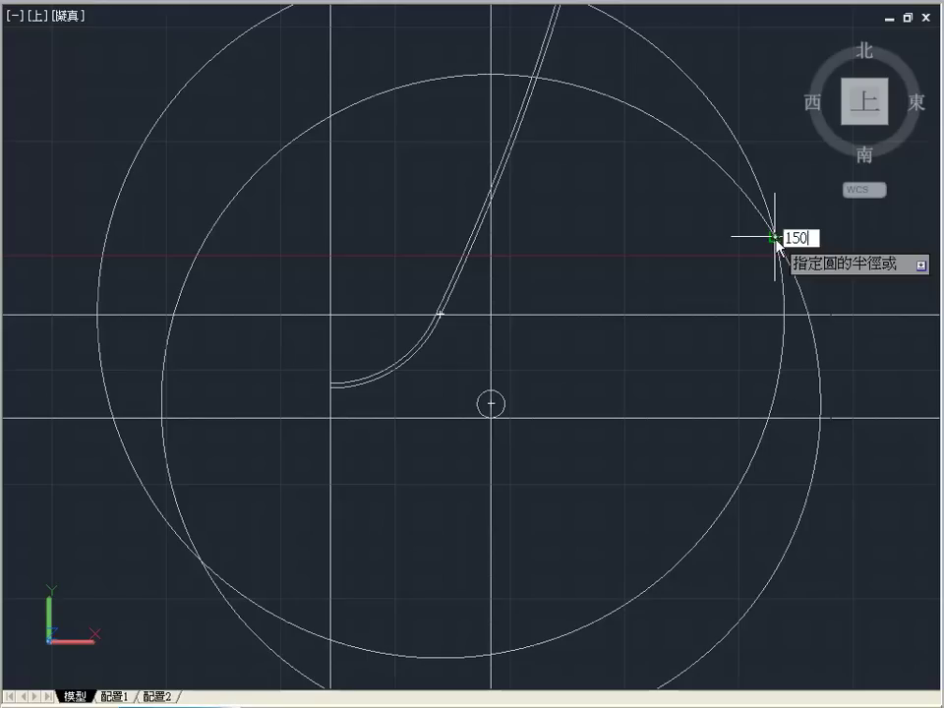
pyautogui.press('Return')
# Begin erasing the two helper circles
pyautogui.write('e')
pyautogui.press('Return')
pyautogui.click(729, 211)
# Erase the two helper circles and trim the radius-150 circle against the inner curve, leaving a concave arc
pyautogui.click(685, 84)
pyautogui.press('Return')
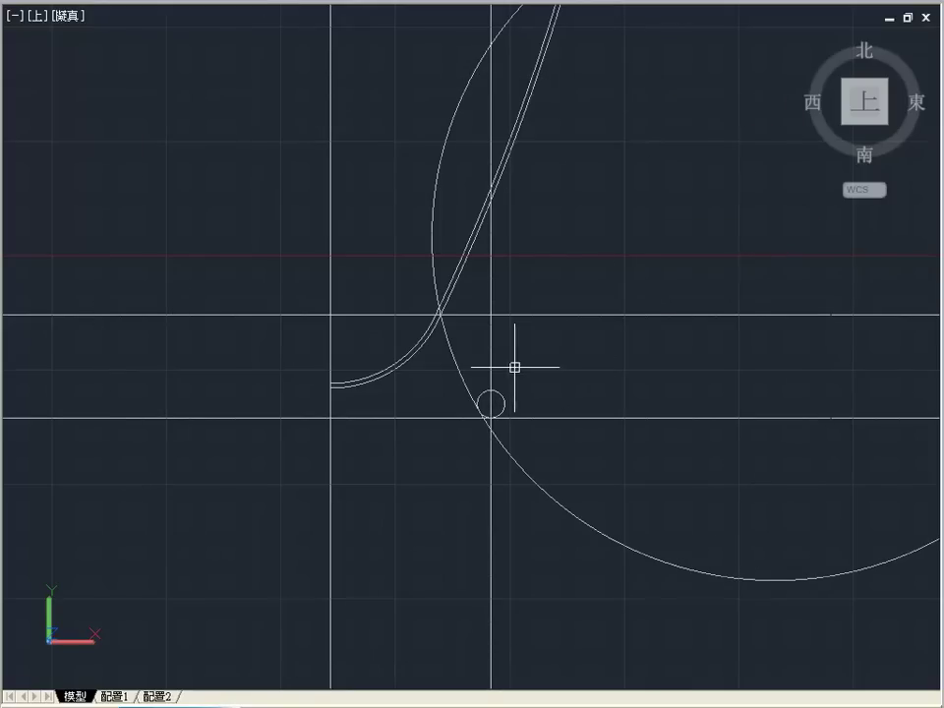
pyautogui.write('tr')
pyautogui.press('Return')
pyautogui.click(460, 281)
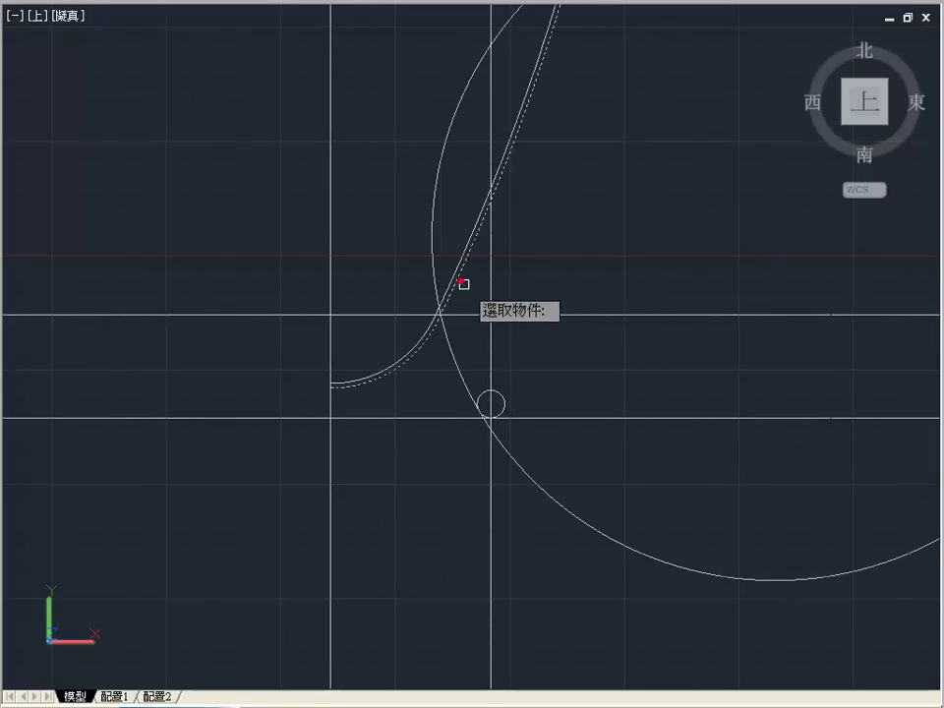
pyautogui.press('Return')
pyautogui.click(511, 449)
pyautogui.click(435, 276)
pyautogui.press('Return')
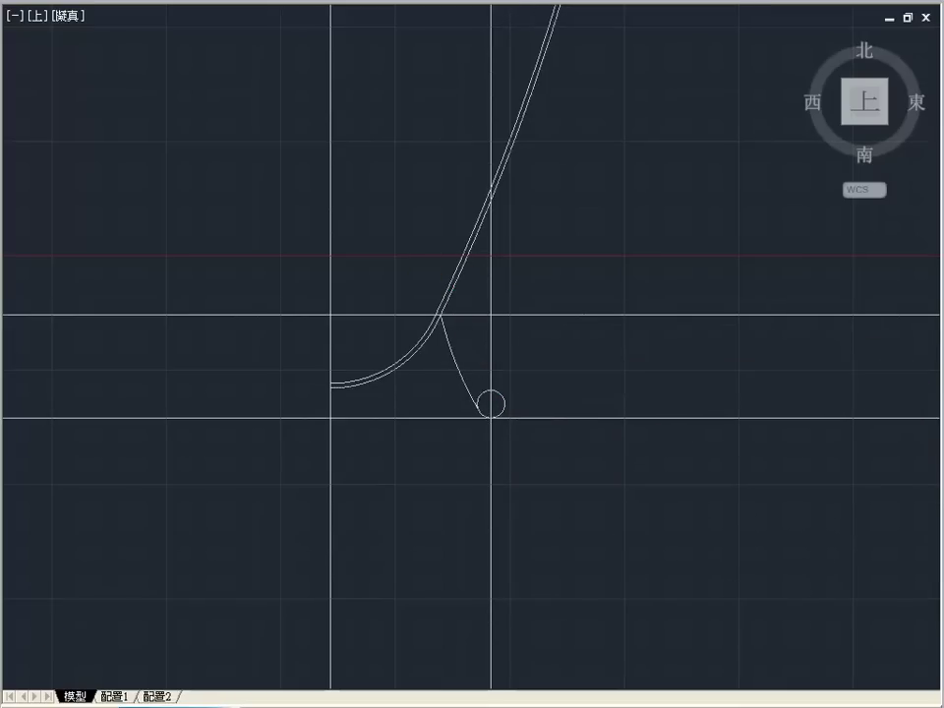
# Erase the 45-unit horizontal guide line
pyautogui.moveTo(509, 363); pyautogui.dragTo(461, 389, button='middle')
pyautogui.press('Return')
pyautogui.click(464, 342)
pyautogui.press('Return')
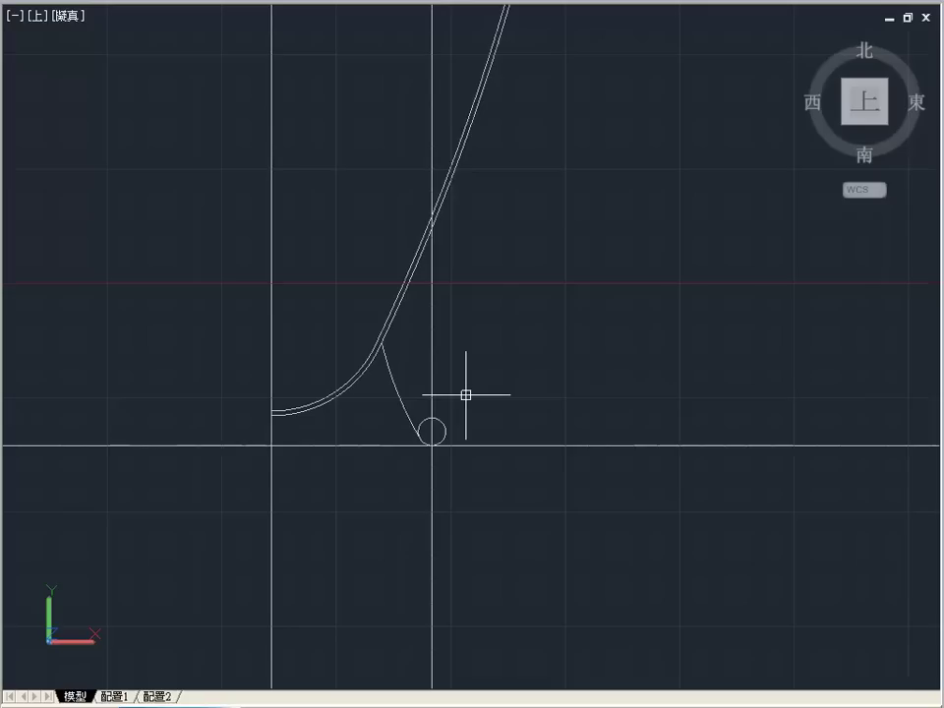
pyautogui.write('O')
# Offset the bottom horizontal line 100 units upward as a new guide
pyautogui.press('Return')
pyautogui.write('100')
pyautogui.press('Return')
pyautogui.click(481, 446)
pyautogui.click(479, 390)
# Draw a line from the upper guide crossing down tangent to the small circle's right side
pyautogui.press('Return')
pyautogui.scroll(2, 466, 290)
pyautogui.write('L')
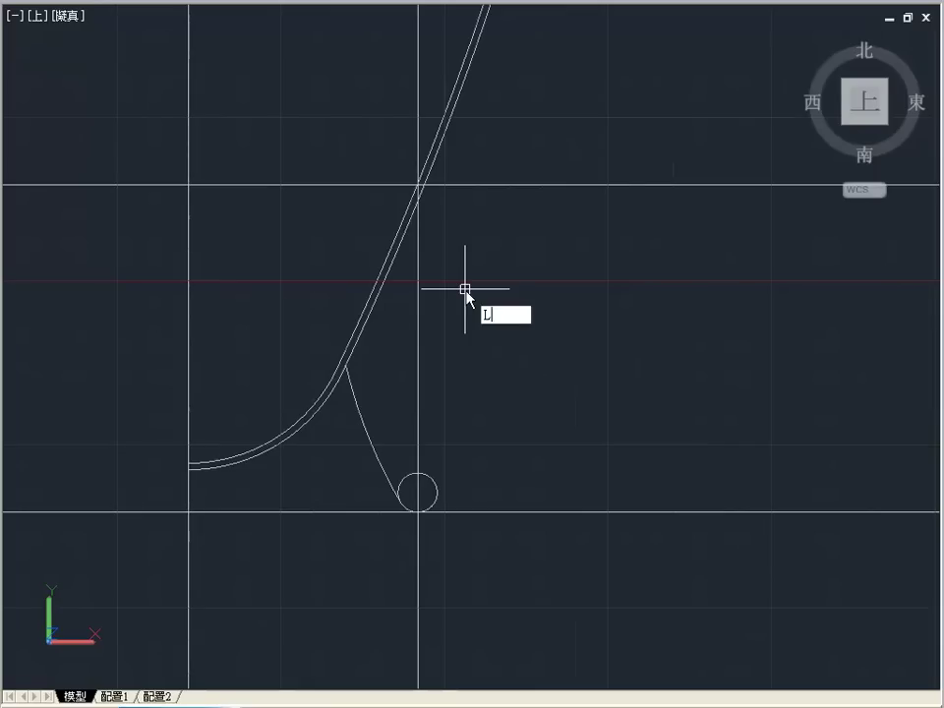
pyautogui.press('Return')
pyautogui.click(425, 186)
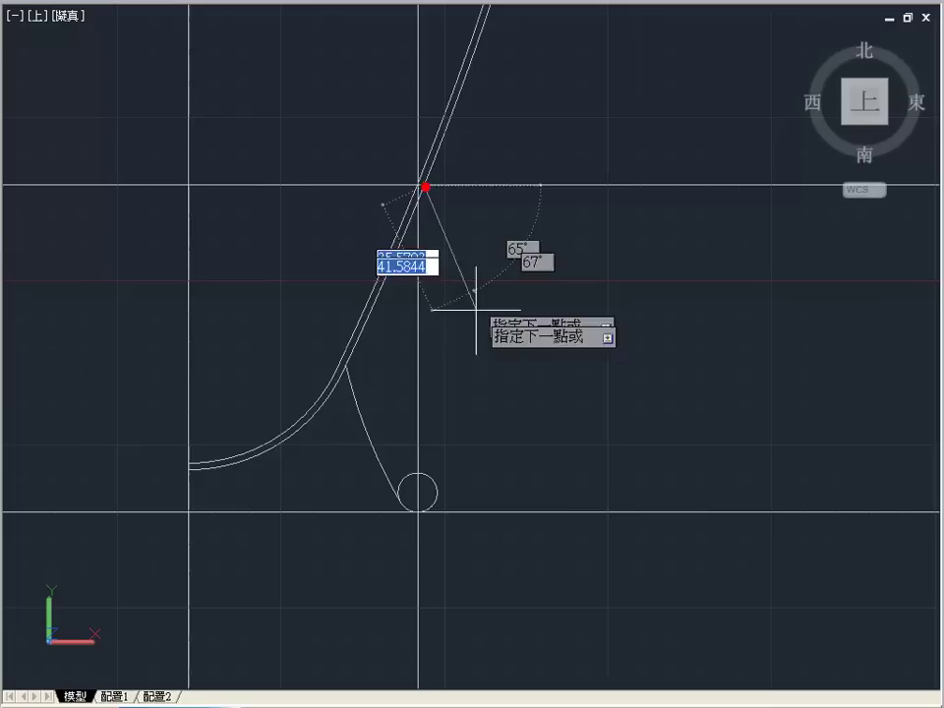
pyautogui.keyDown('shift'); pyautogui.rightClick(488, 384); pyautogui.keyUp('shift')
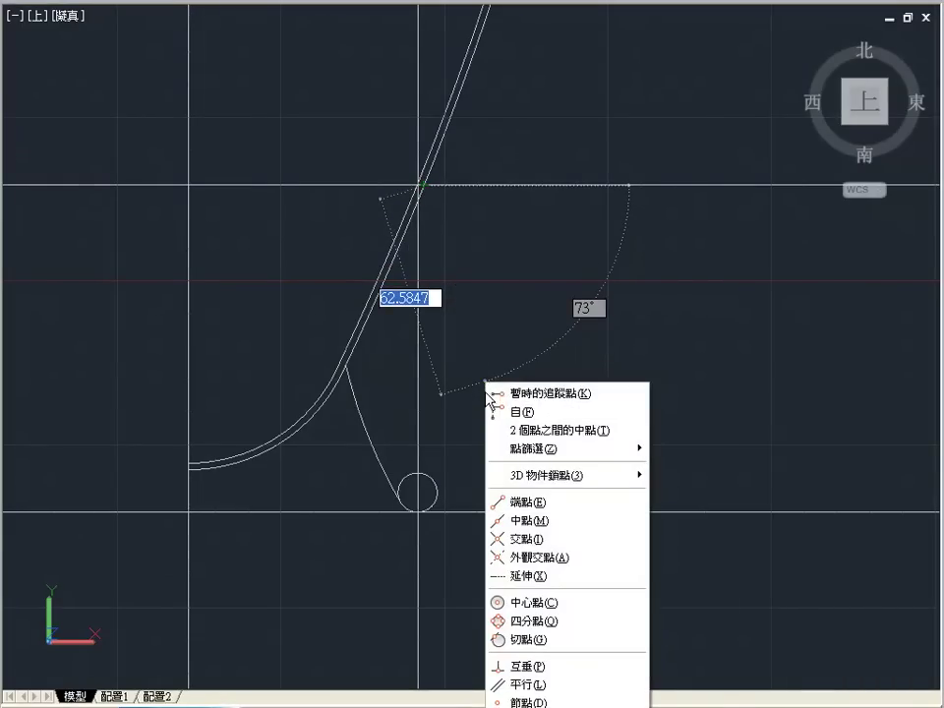
pyautogui.click(524, 639)
pyautogui.click(444, 489)
pyautogui.press('Return')
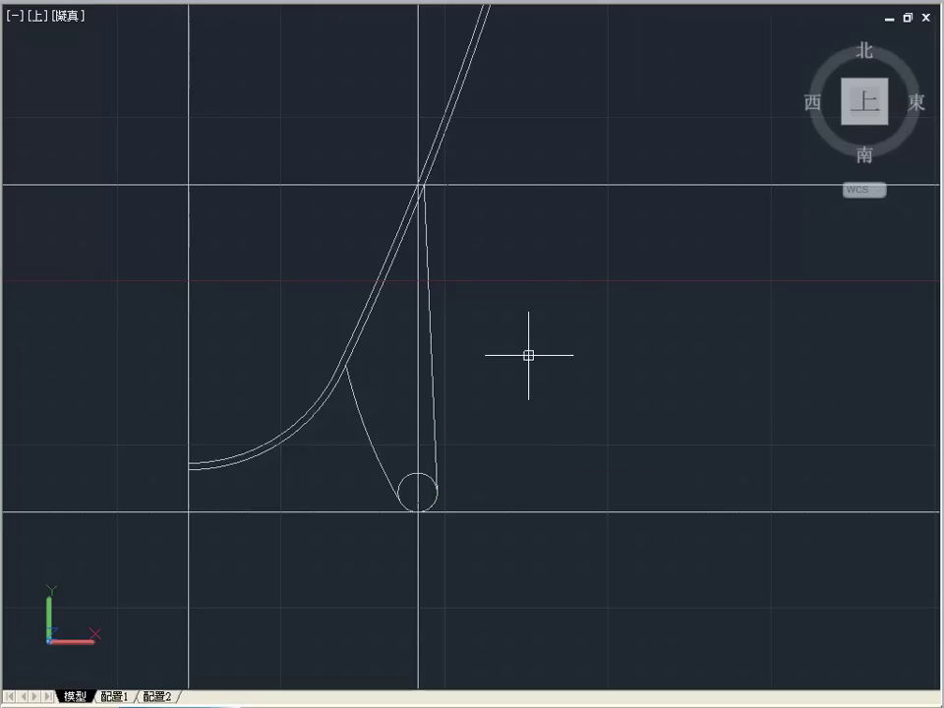
# Erase the vertical and bottom guide lines, then trim the small circle's top against the slanted line and left arc
pyautogui.click(421, 339)
pyautogui.click(478, 512)
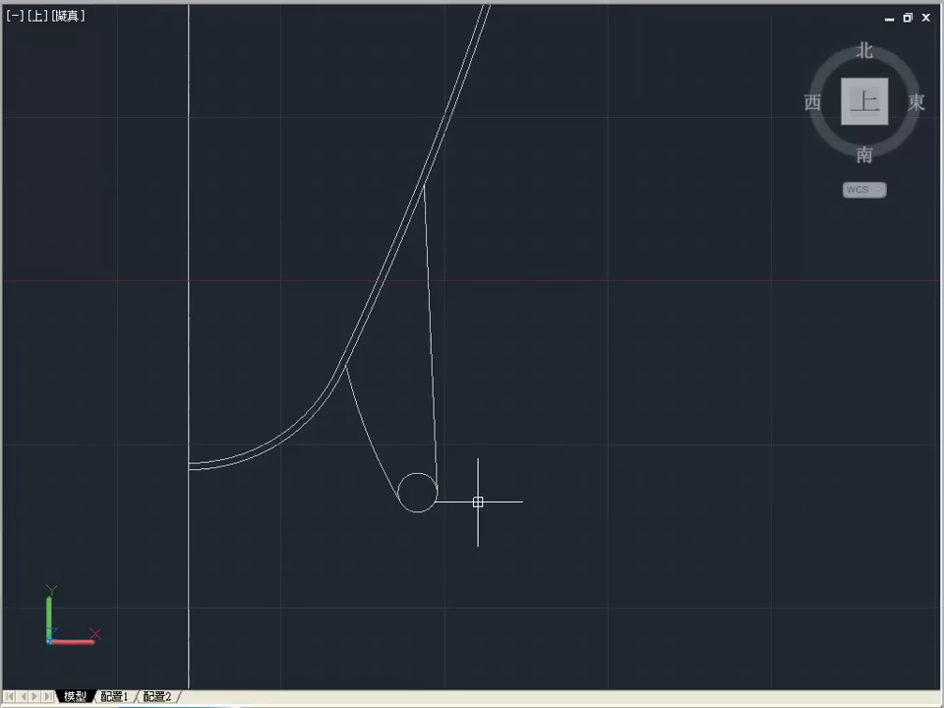
pyautogui.write('Tr')
pyautogui.press('Return')
pyautogui.click(438, 462)
pyautogui.click(382, 466)
pyautogui.press('Return')
pyautogui.click(408, 472)
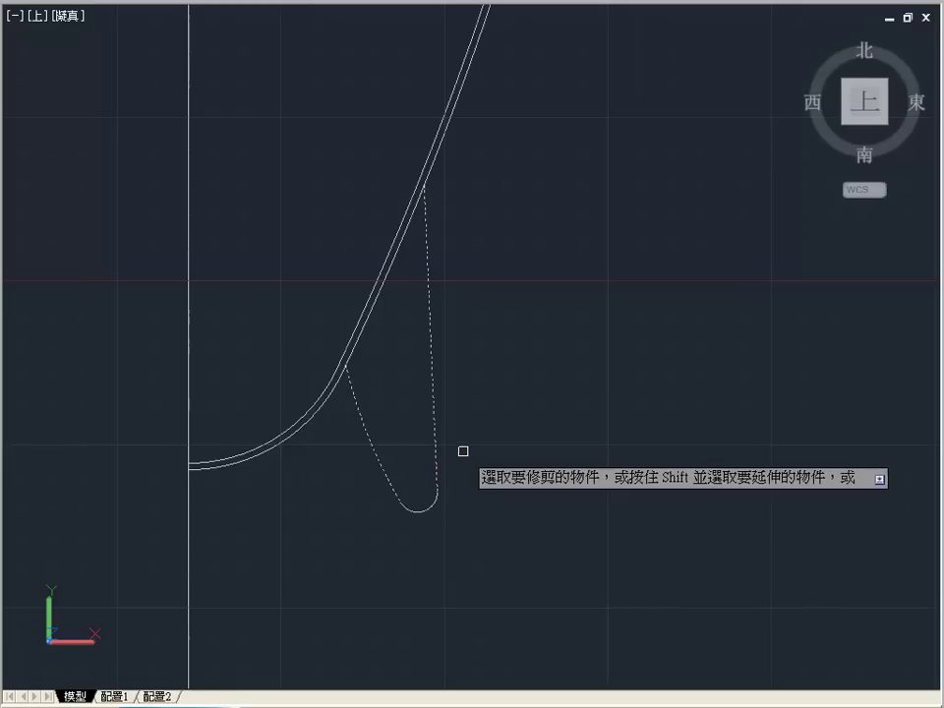
pyautogui.press('Return')
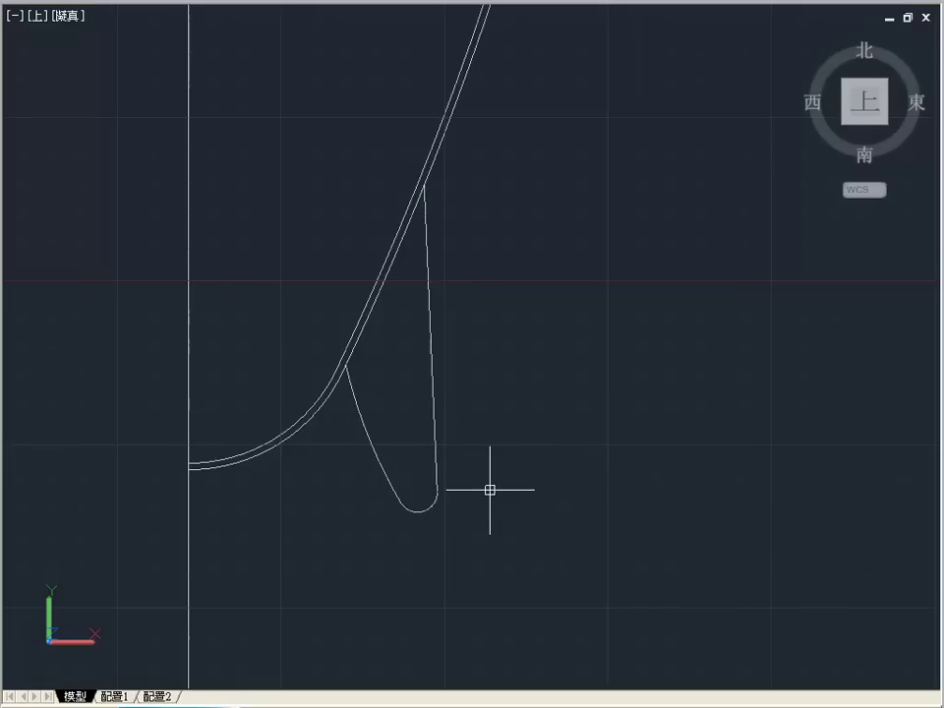